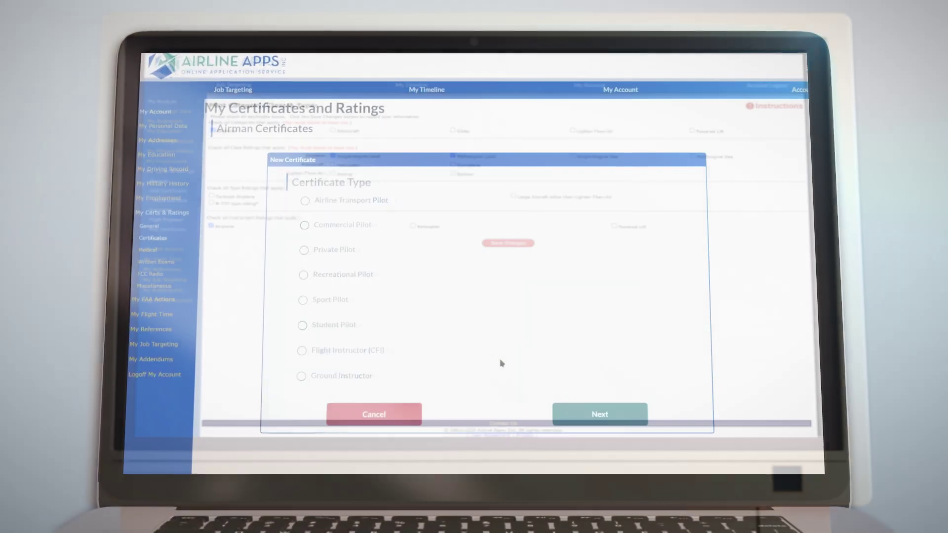
Step: In the demo, enter a sample Airline Transport Pilot certificate: number 1234567, date 03/30/2025, CFR 135 school 'ABC'
click(304, 200)
click(593, 412)
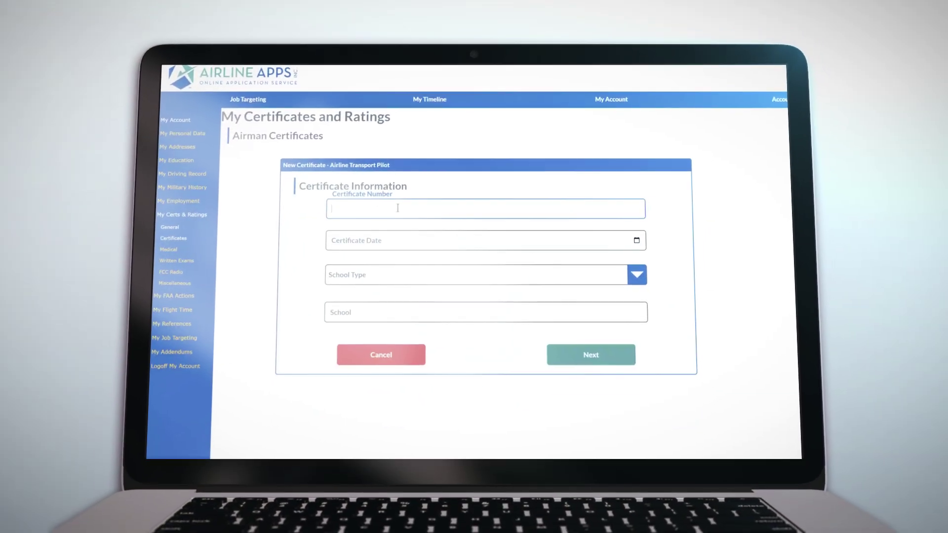
text(1234567)
click(636, 241)
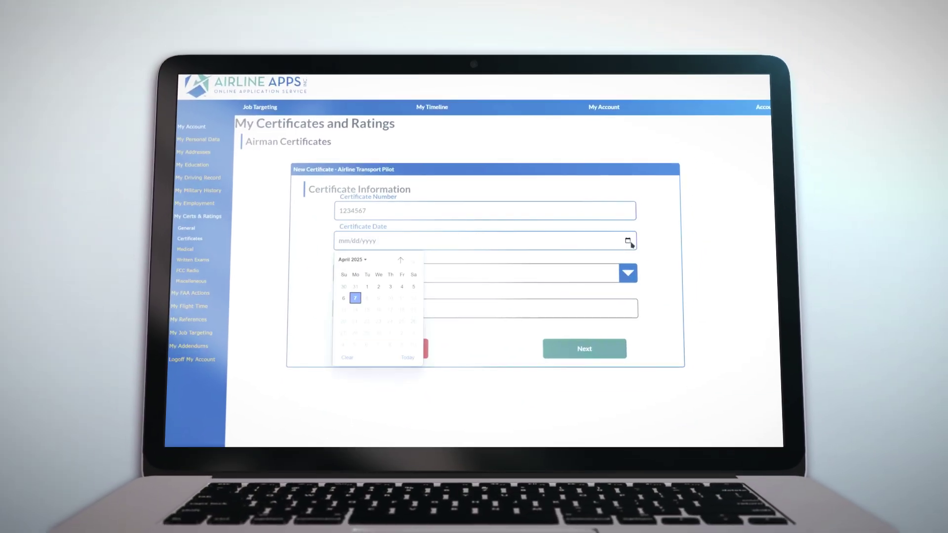
click(352, 289)
click(625, 273)
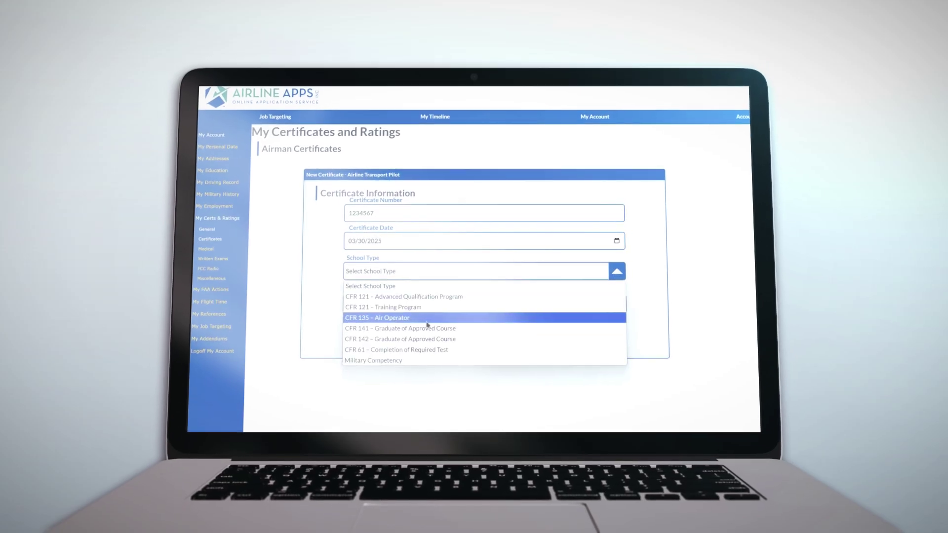
click(390, 319)
click(394, 303)
text(ABC)
Step: Check the first aircraft rating and decline privileges to reach Type Ratings
click(574, 339)
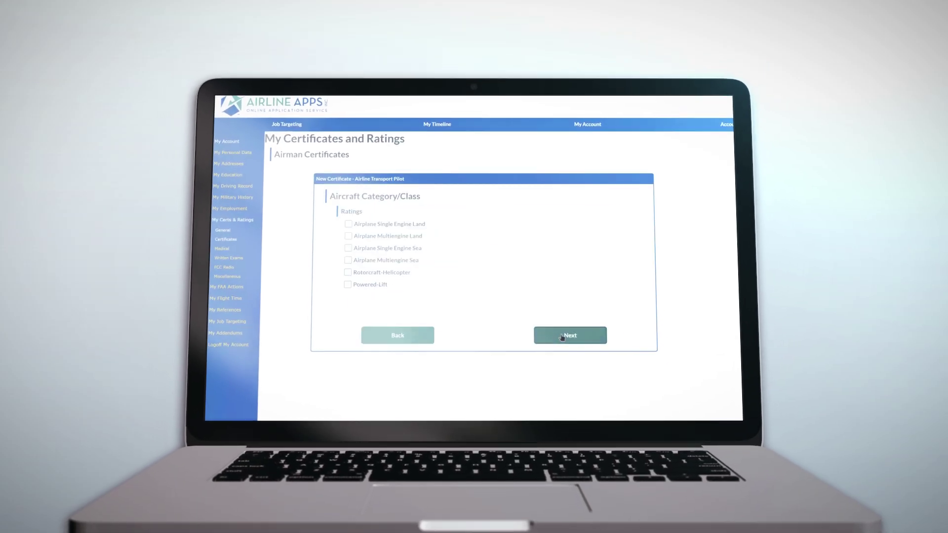
click(350, 225)
click(568, 334)
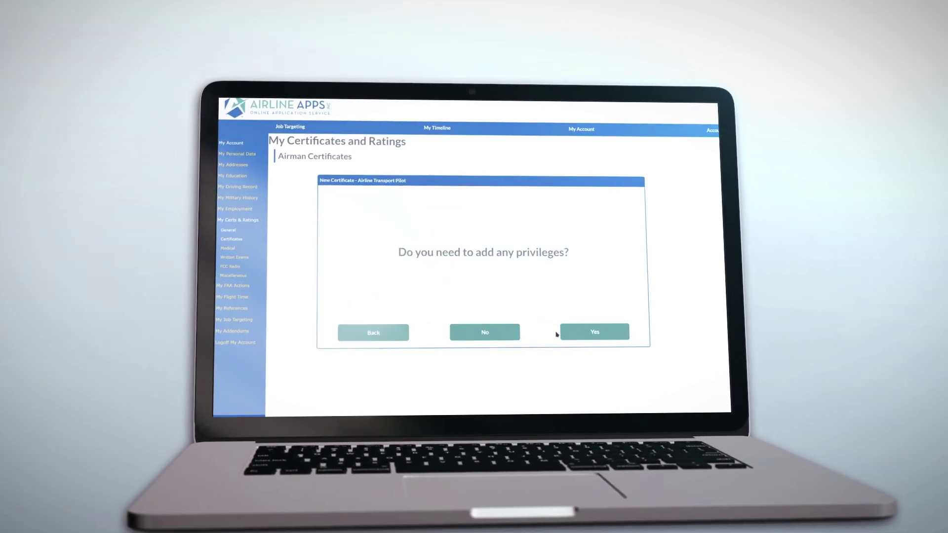
click(485, 332)
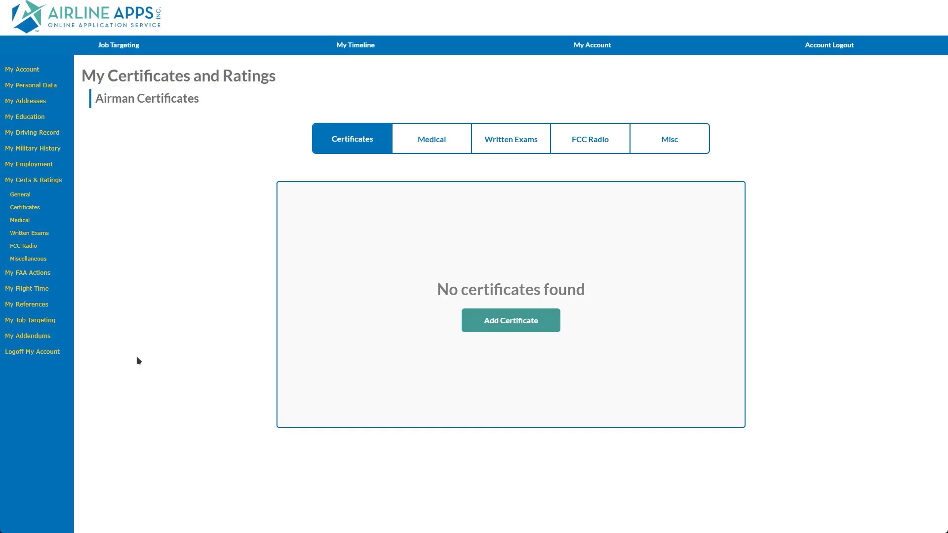
click(492, 326)
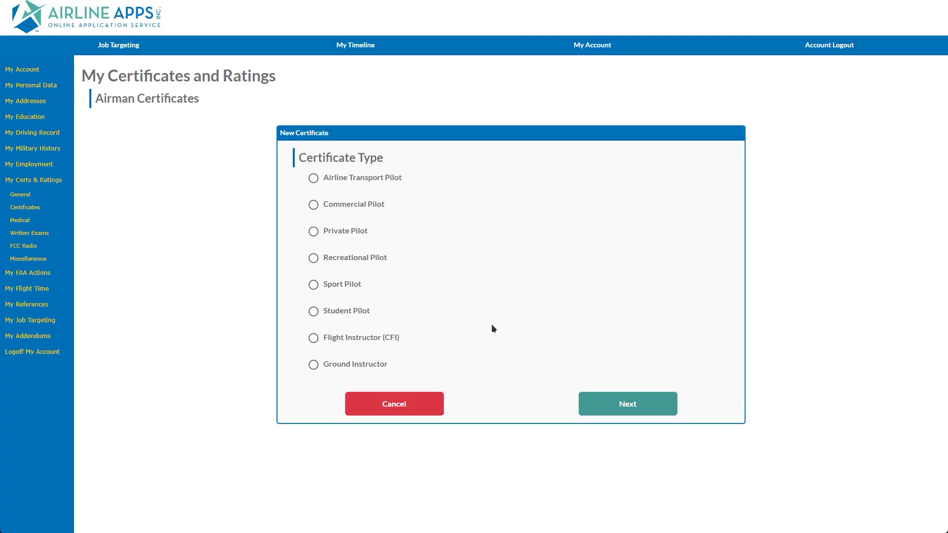
Step: Start a new Airline Transport Pilot certificate and go to its Certificate Information form
click(314, 178)
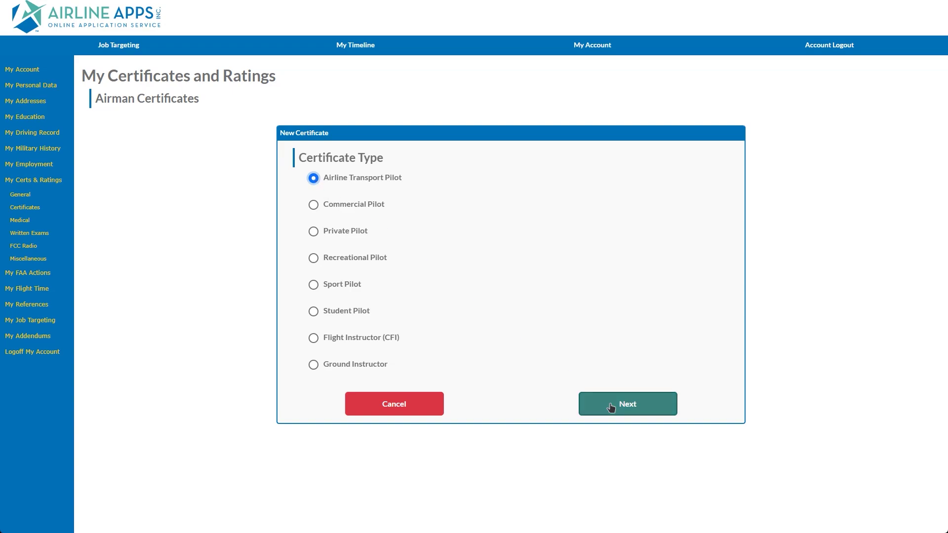
click(620, 404)
click(444, 188)
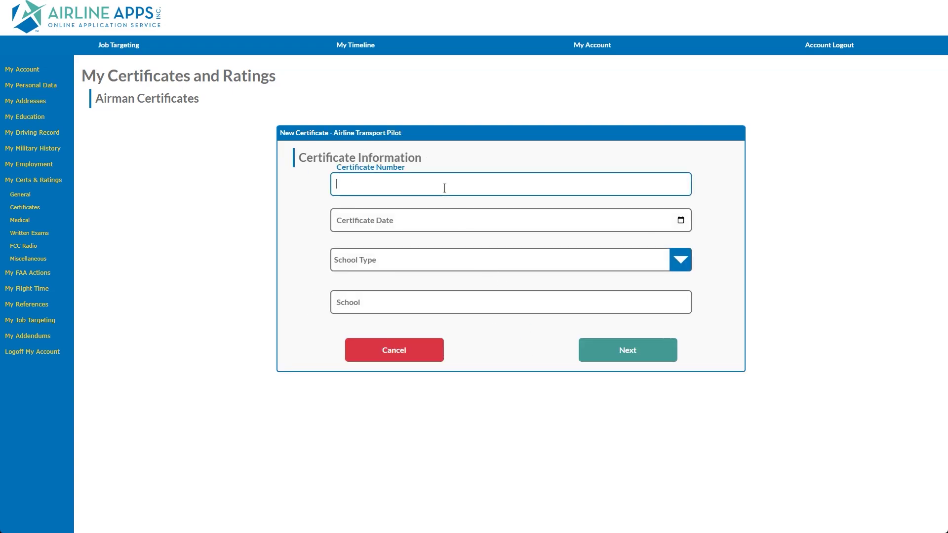
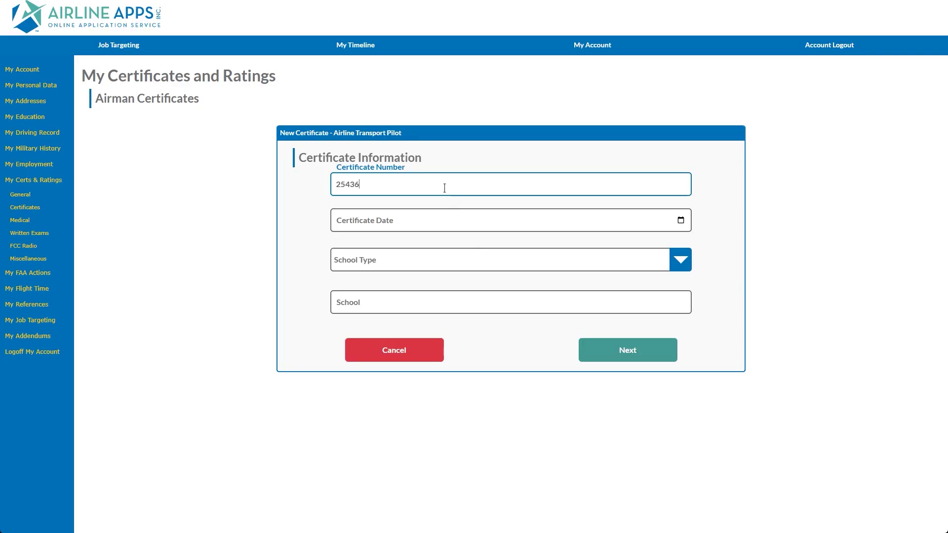
click(681, 221)
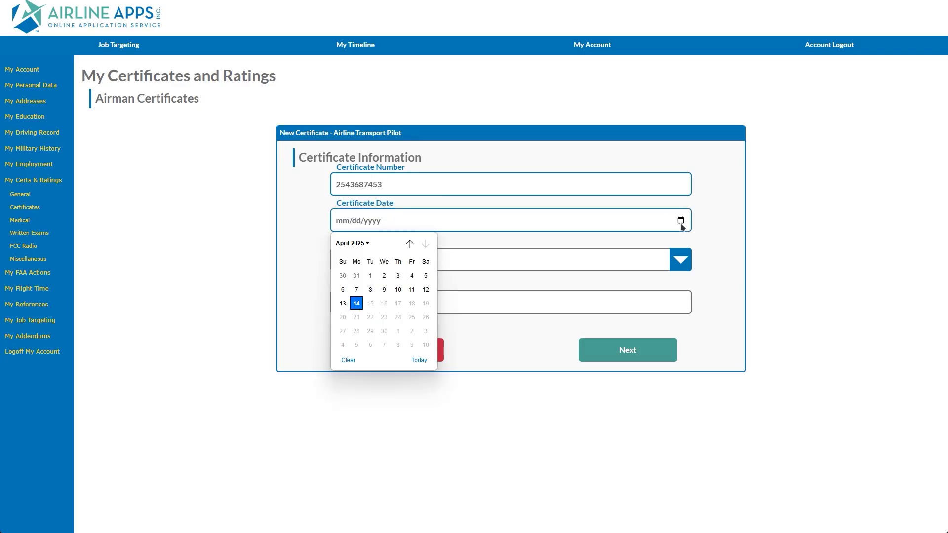
click(367, 244)
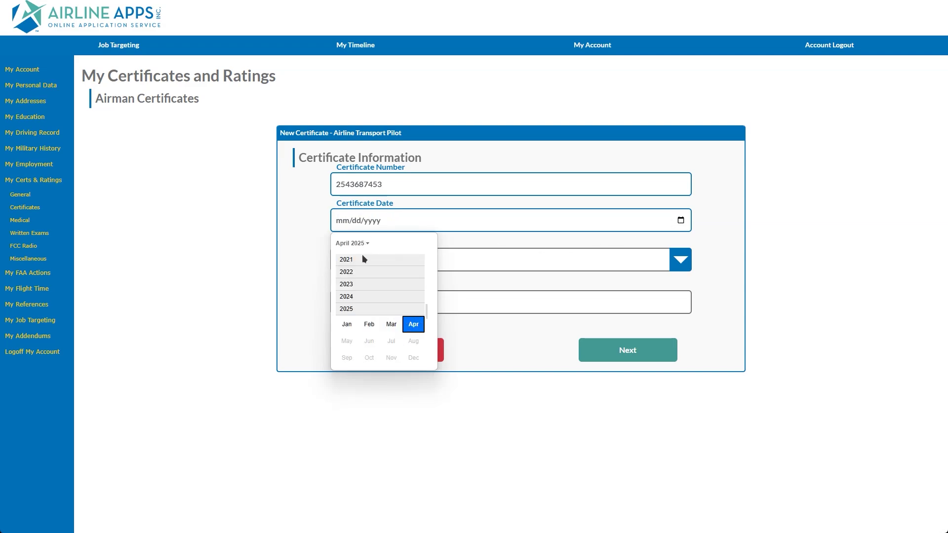
click(363, 259)
click(370, 274)
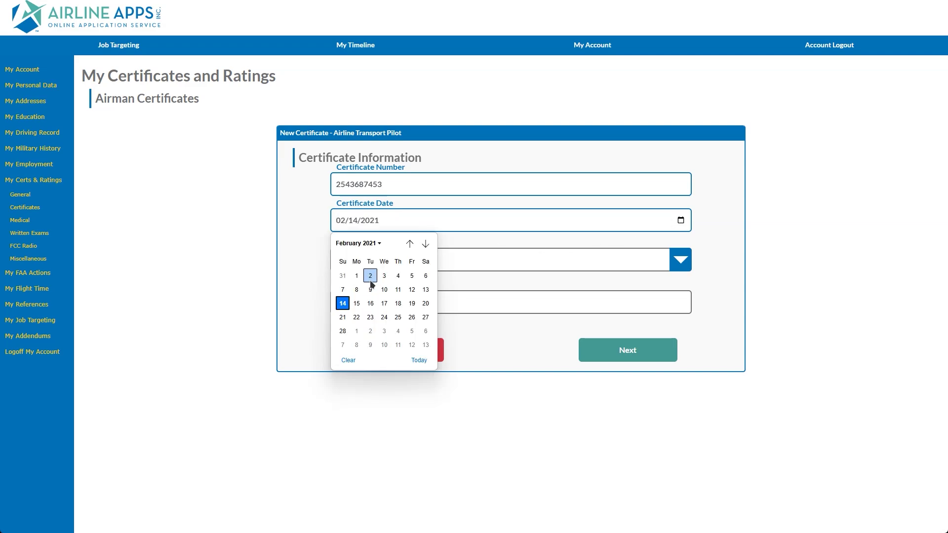
click(371, 277)
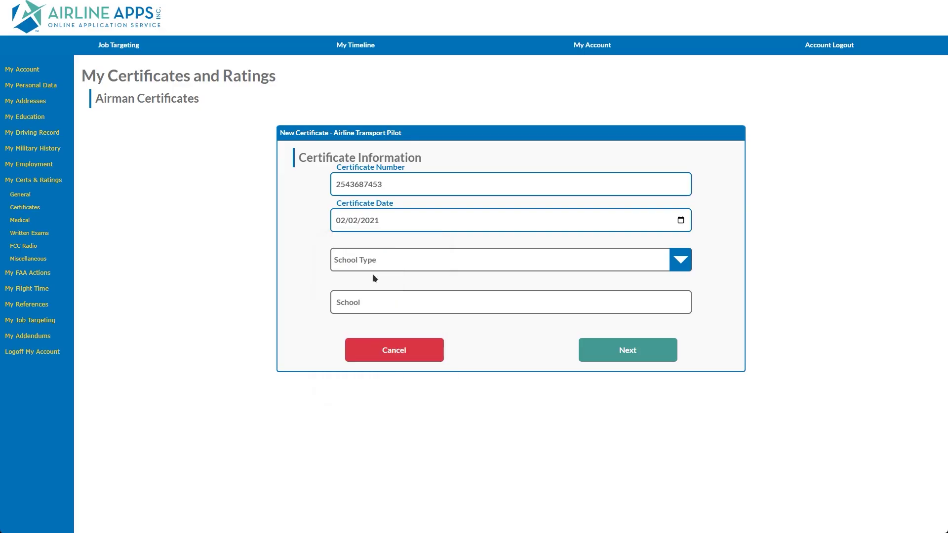
Step: Set school type to CFR 141 – Graduate of Approved Course and school to ATP Flight Academy
click(681, 262)
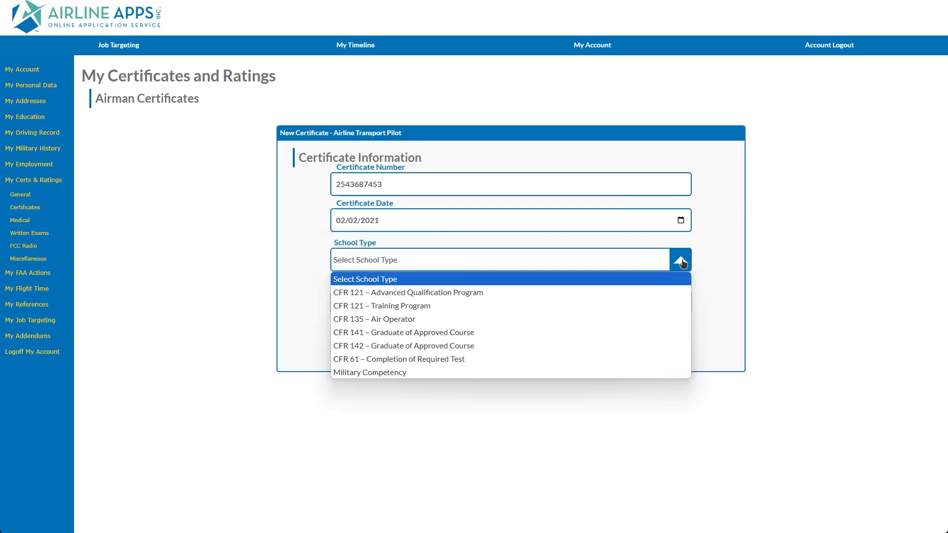
click(399, 332)
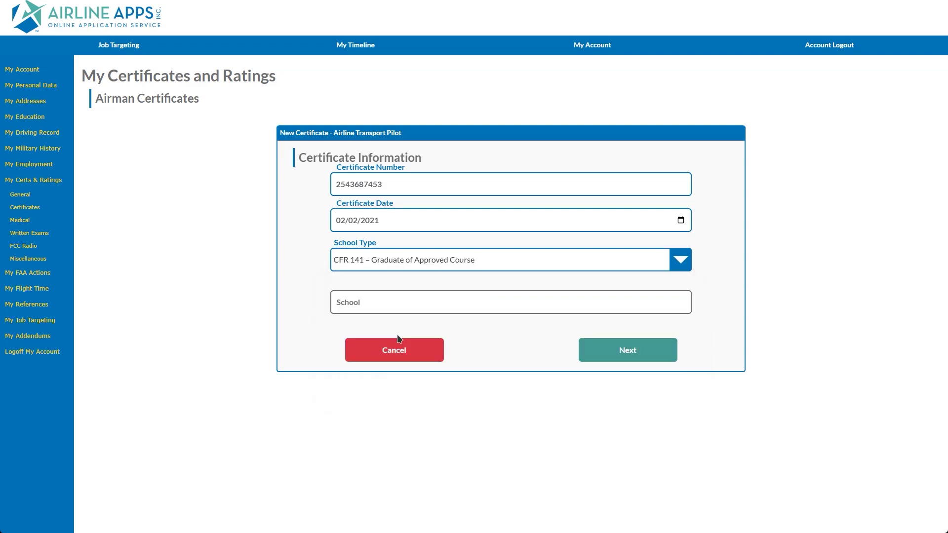
click(394, 304)
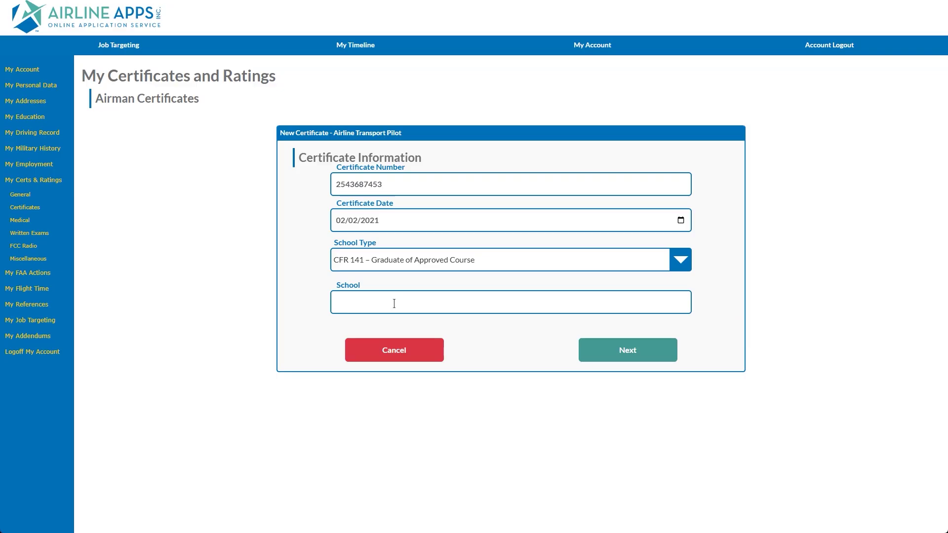
text(atp)
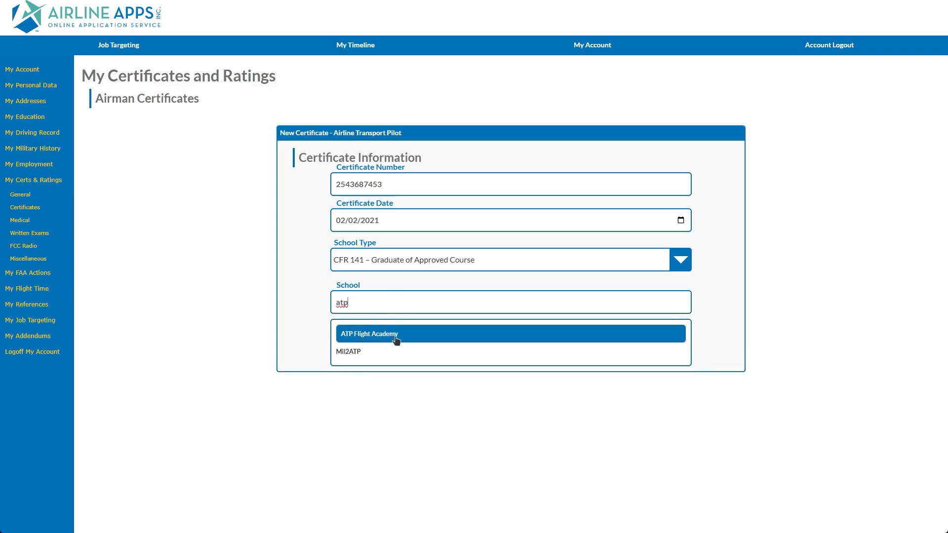
click(396, 335)
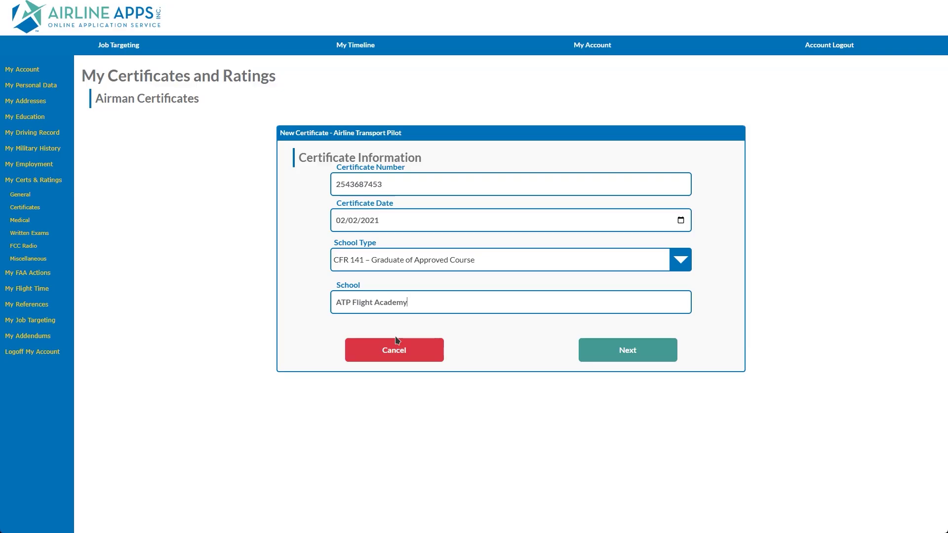
click(610, 364)
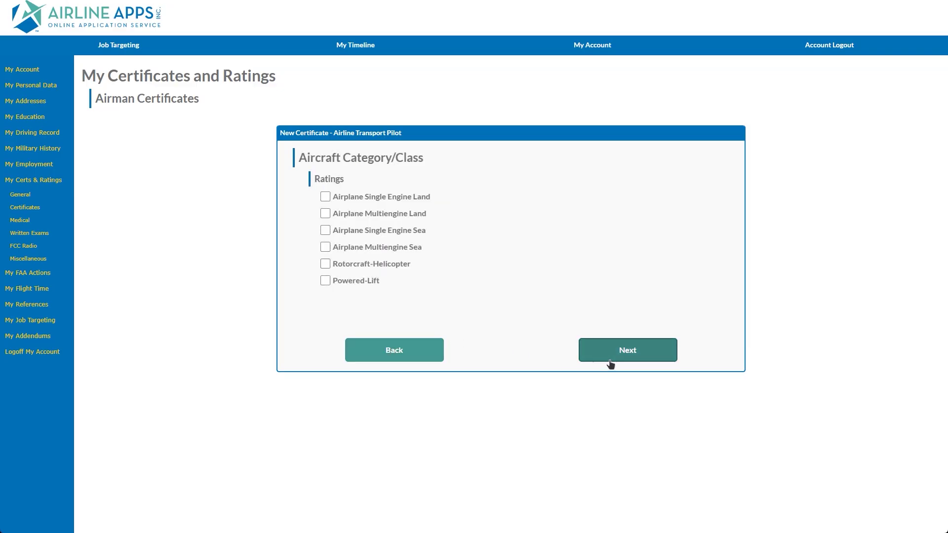
Step: Add the Airplane Multiengine Land rating and choose to add Commercial Pilot privileges
click(326, 214)
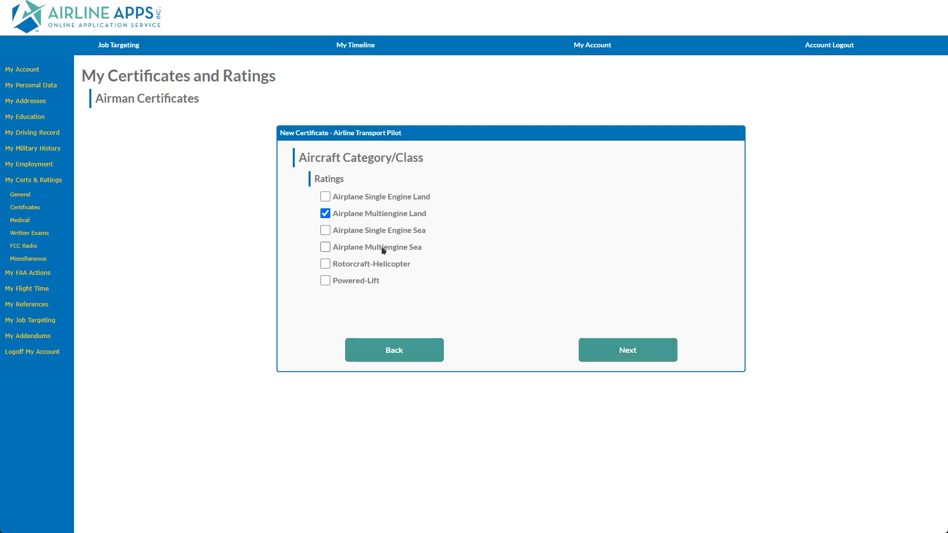
click(597, 350)
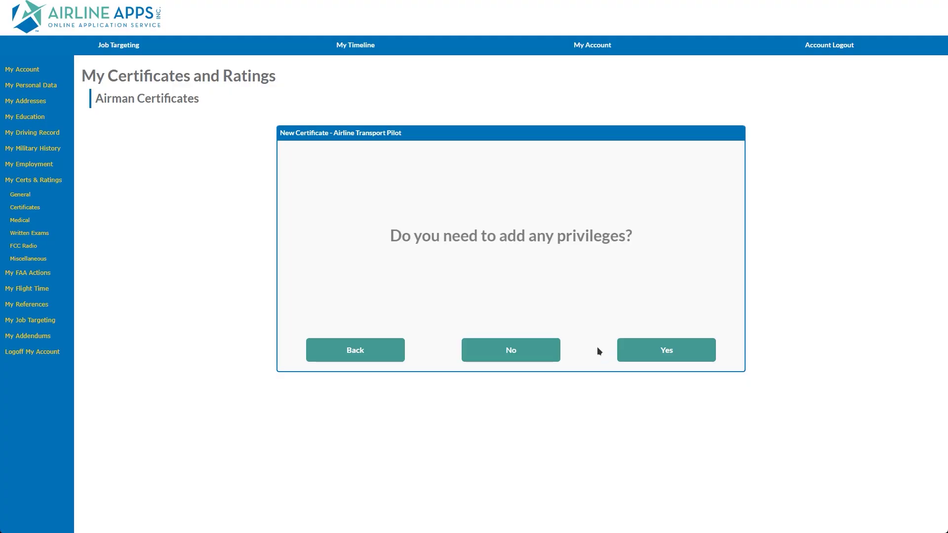
click(651, 351)
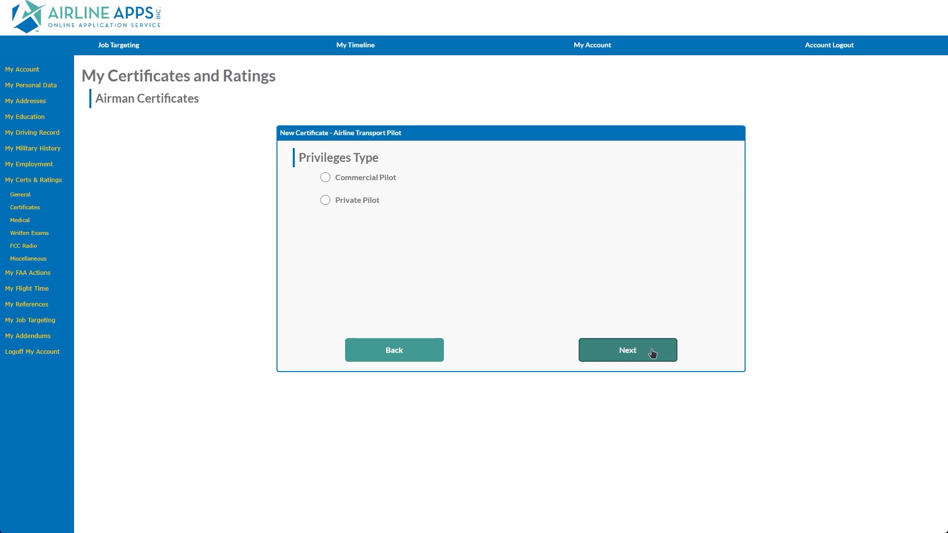
click(325, 178)
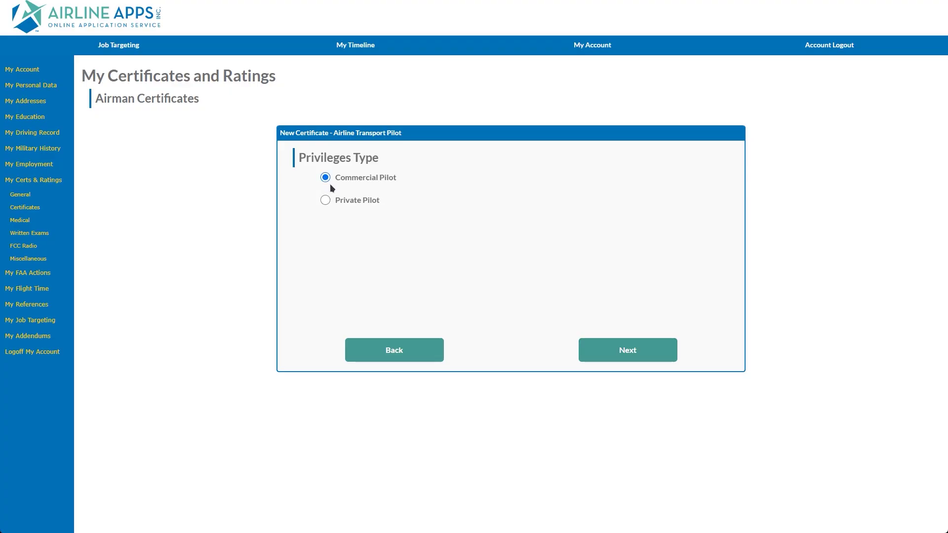
Step: Give the Commercial Pilot privilege the Airplane Single Engine Land rating and continue to Type Ratings
click(626, 359)
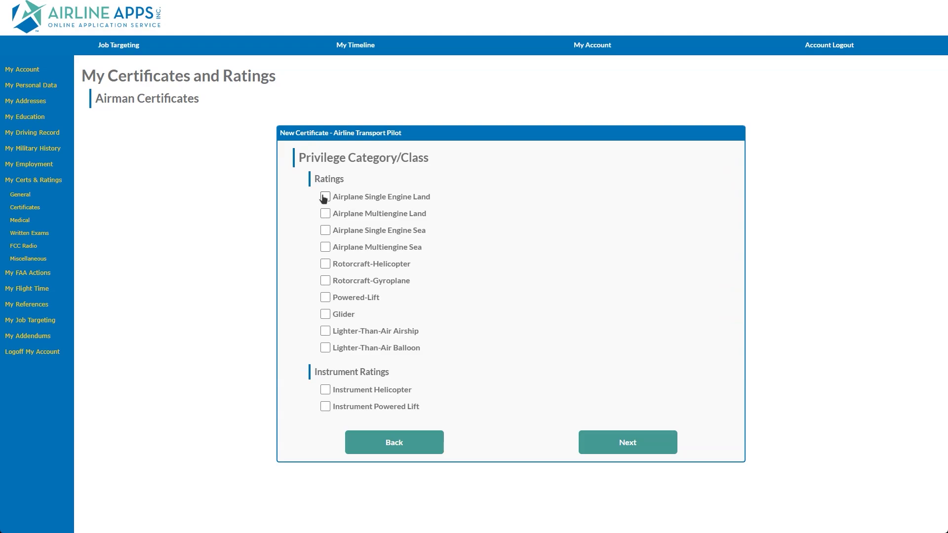
click(323, 198)
click(599, 438)
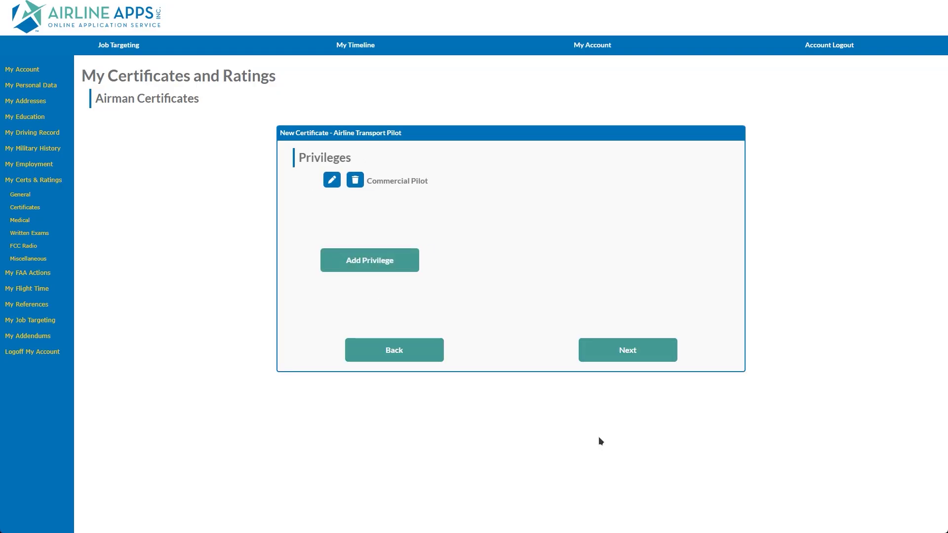
click(611, 360)
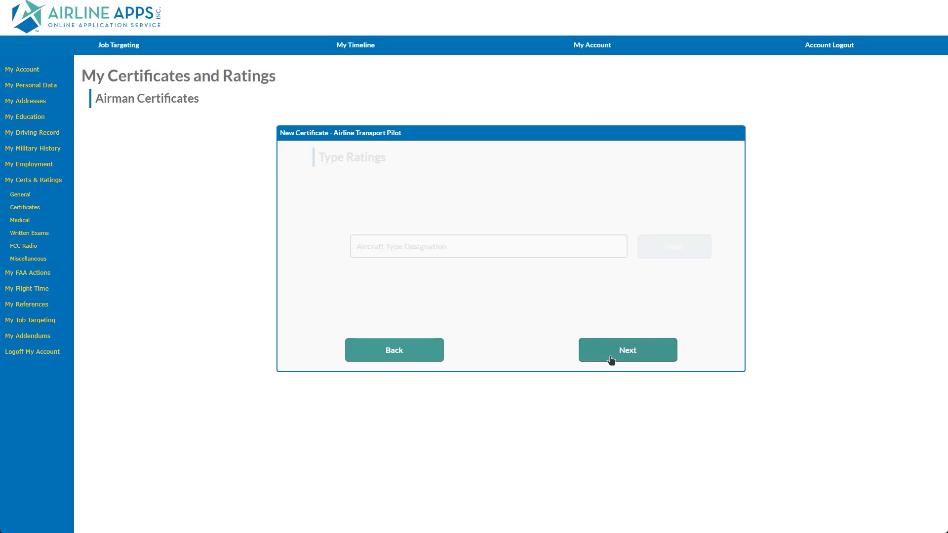
Step: Add CE-500, B-737 and B-787 as aircraft type ratings and continue to Limitations
click(432, 251)
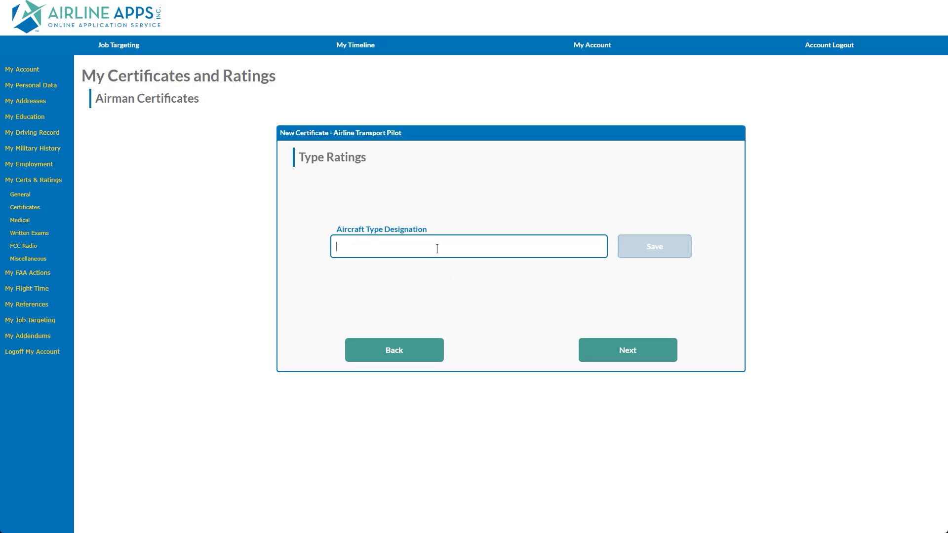
text(ce500)
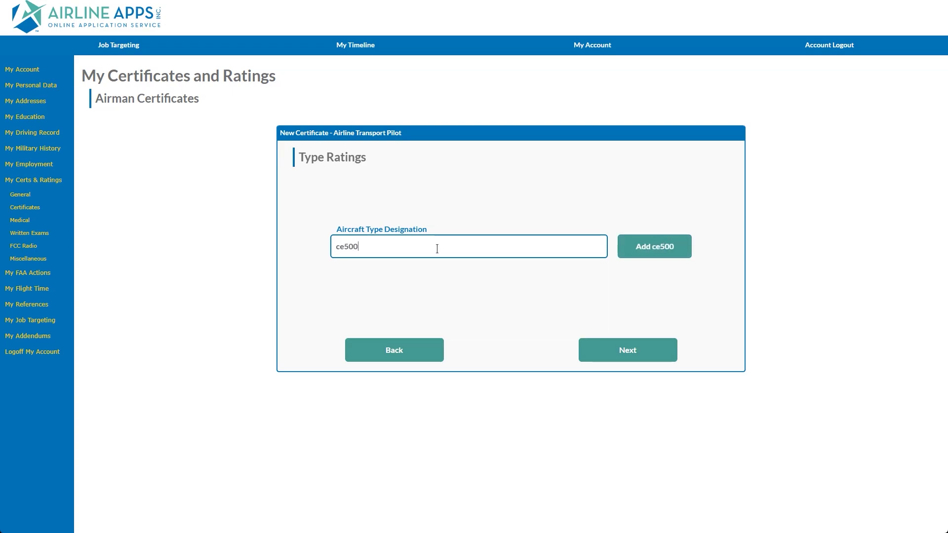
click(630, 248)
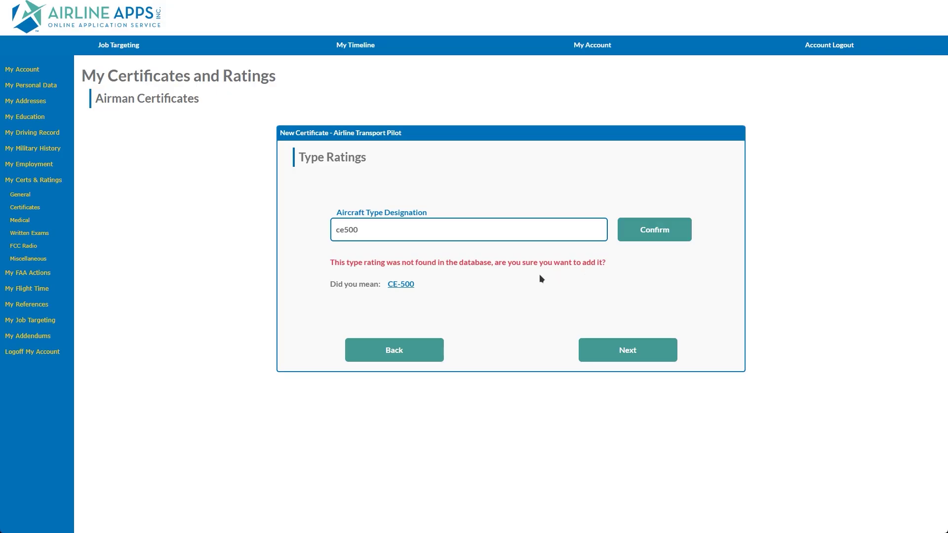
click(403, 285)
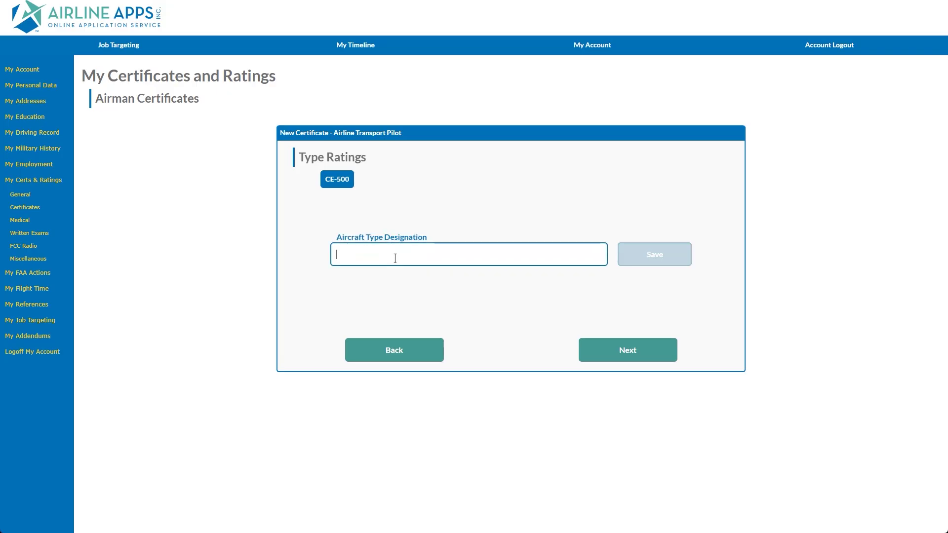
text(737)
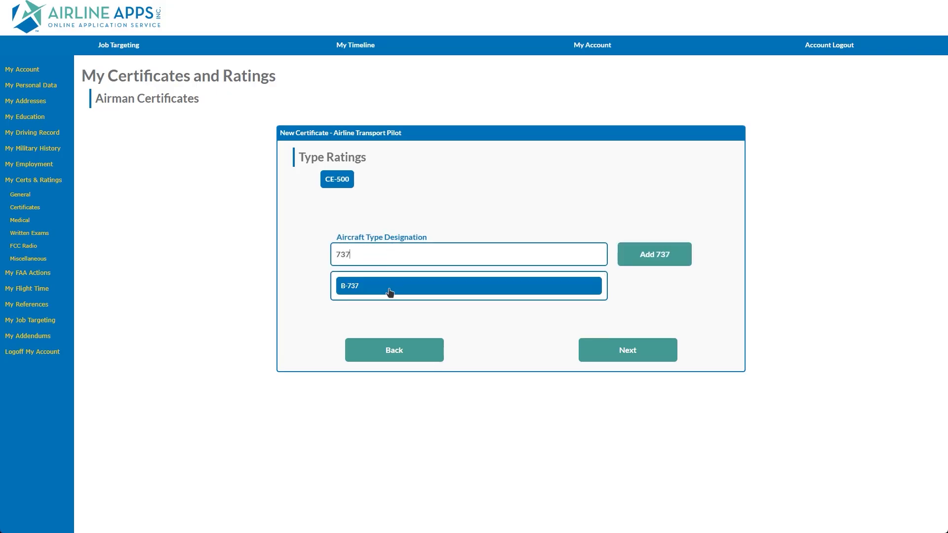
click(393, 292)
click(641, 256)
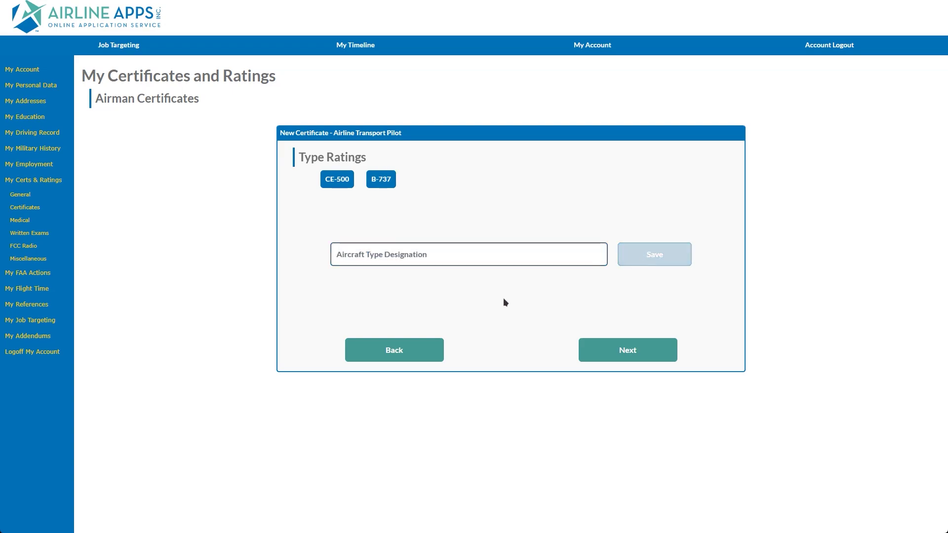
click(422, 255)
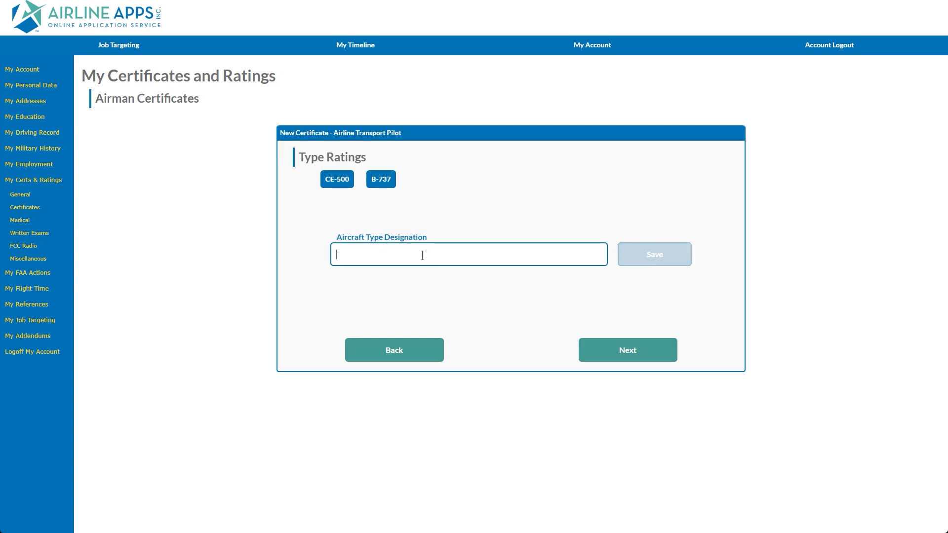
text(787)
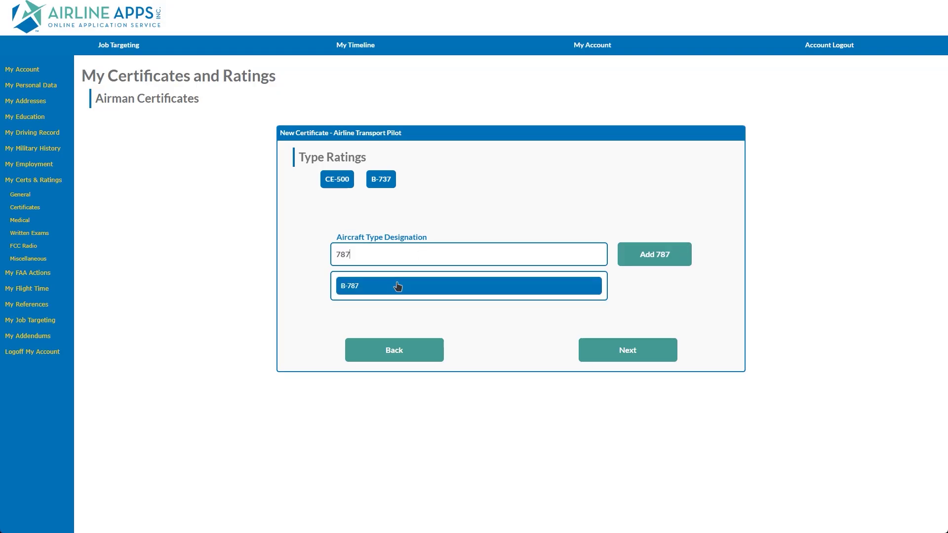
click(398, 286)
click(635, 258)
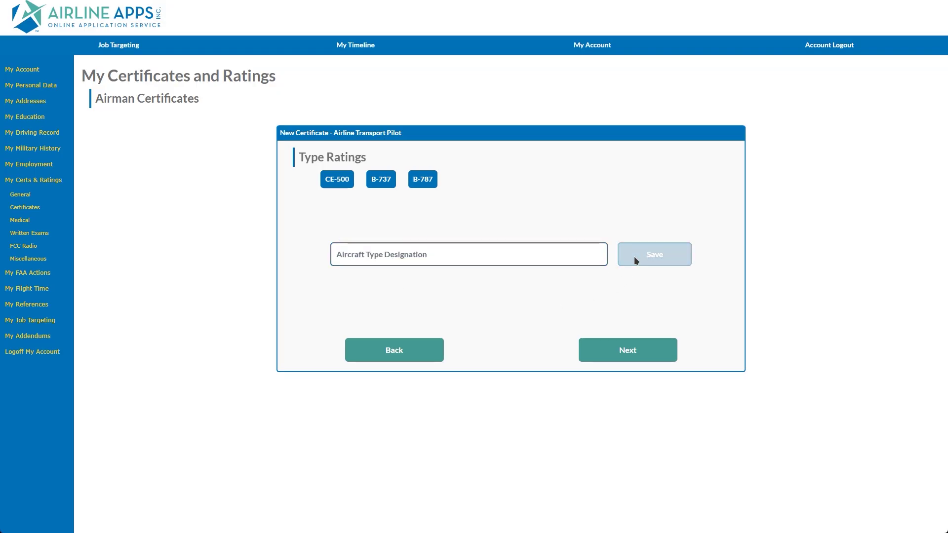
click(622, 351)
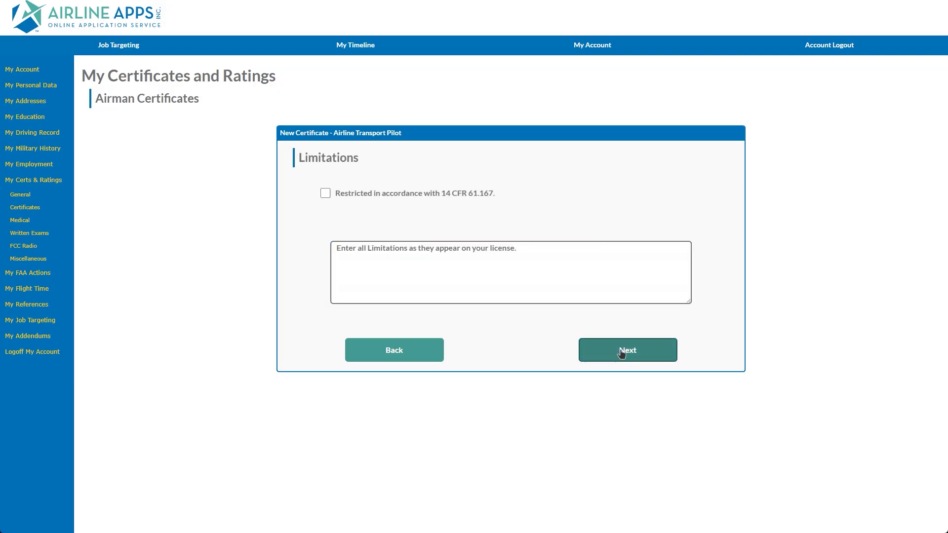
Step: Enter limitations 'ENGLISH PROFICIENT.' and 'B-737 B-787 CIRC. APCH. -VMC' on separate lines
click(399, 265)
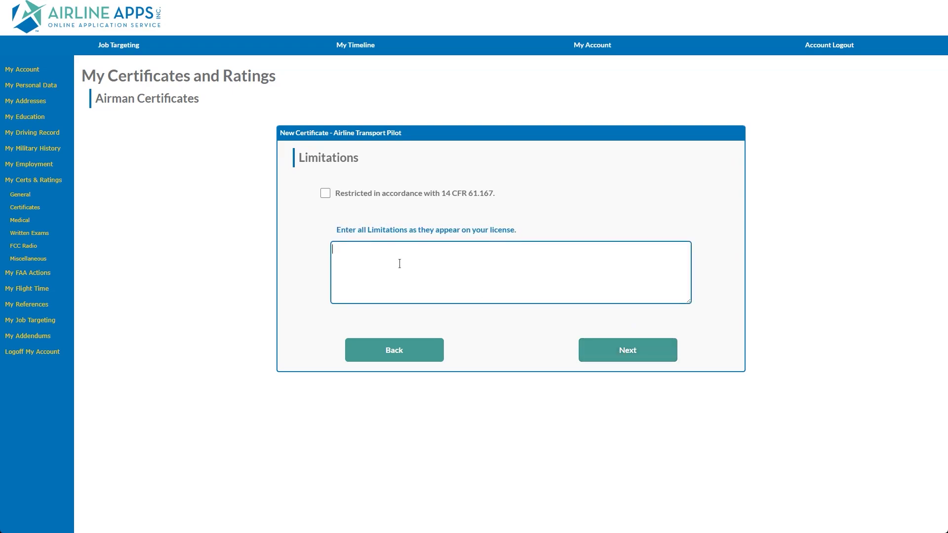
text(ENGLISH PROFICIENT.)
key(Return)
text(B-737 B-787 CI)
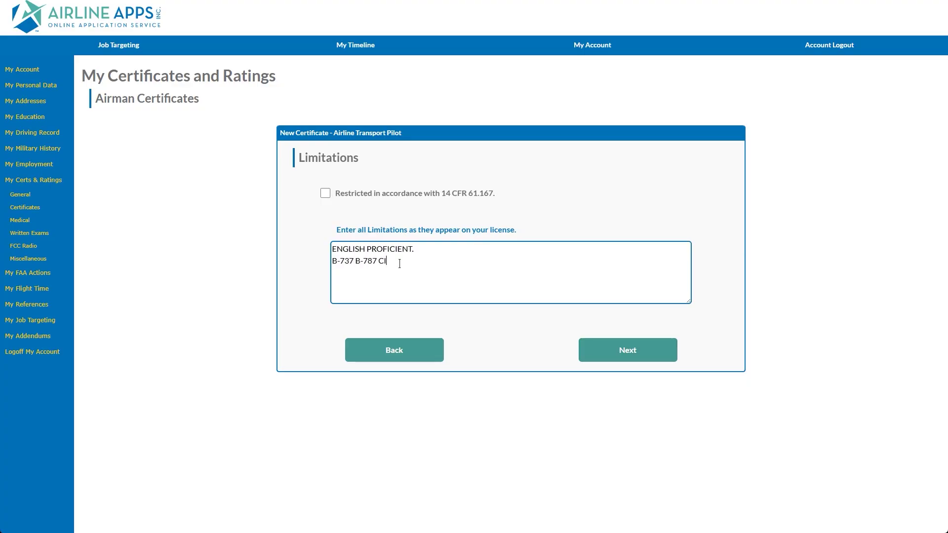
text(RC. APCH. -VMC)
Step: Mark the certificate restricted under 14 CFR 61.167 and go to the verification summary
click(326, 198)
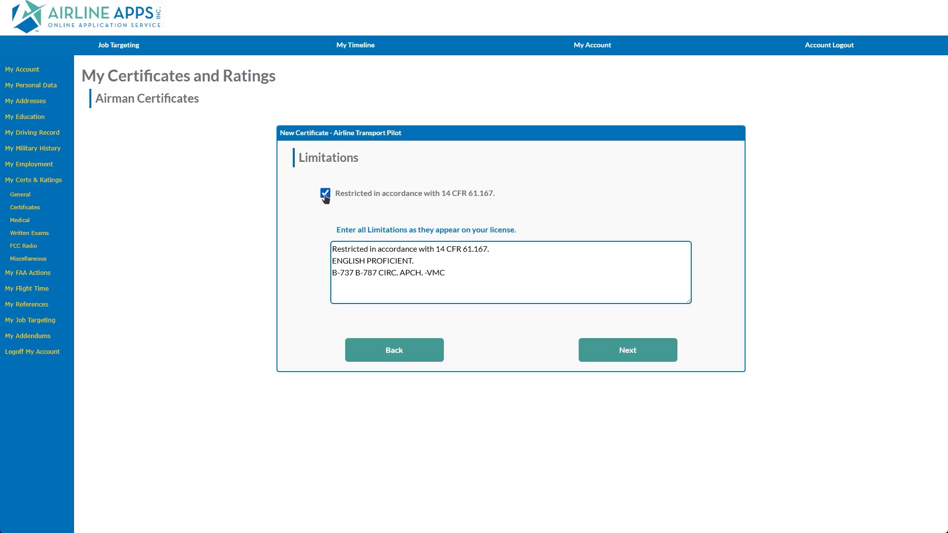
click(326, 198)
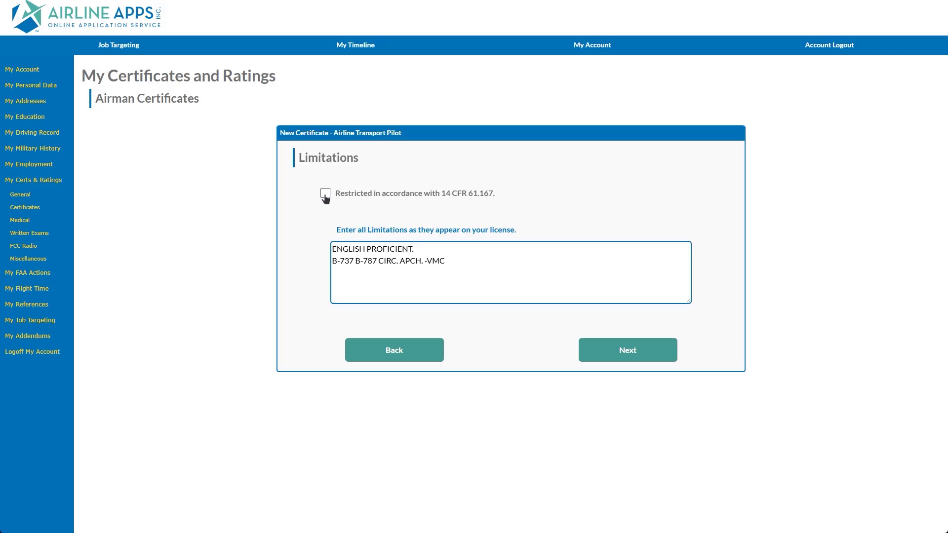
click(325, 194)
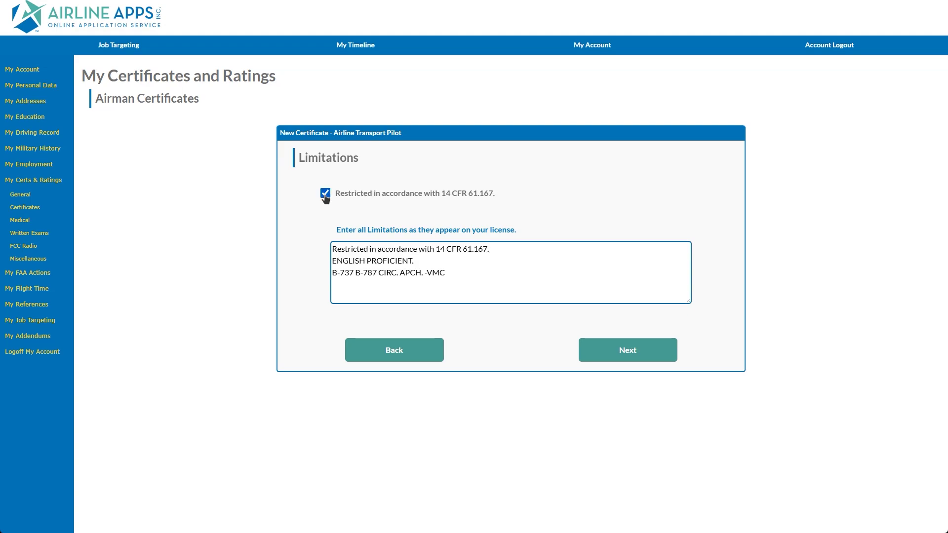
click(590, 349)
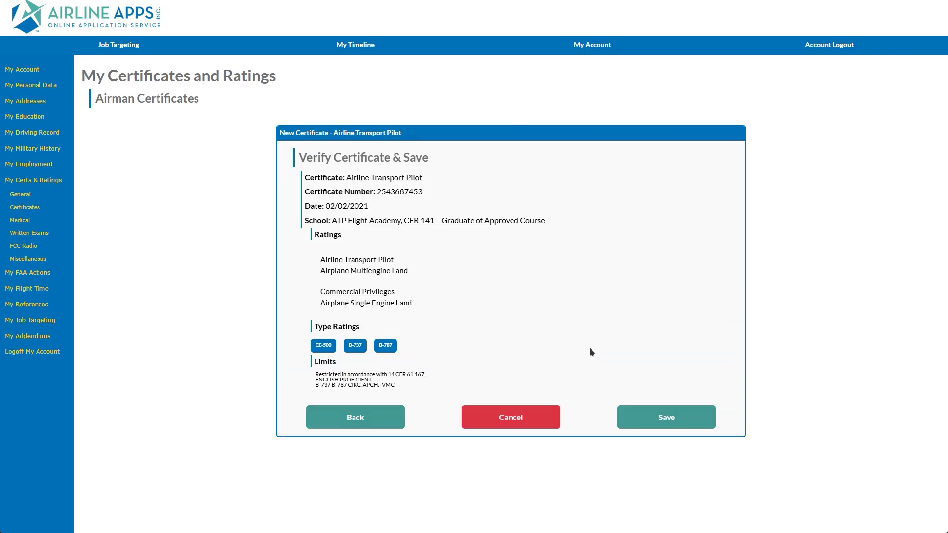
Step: Remove the 14 CFR 61.167 restriction and save the Airline Transport Pilot certificate
click(370, 417)
click(324, 194)
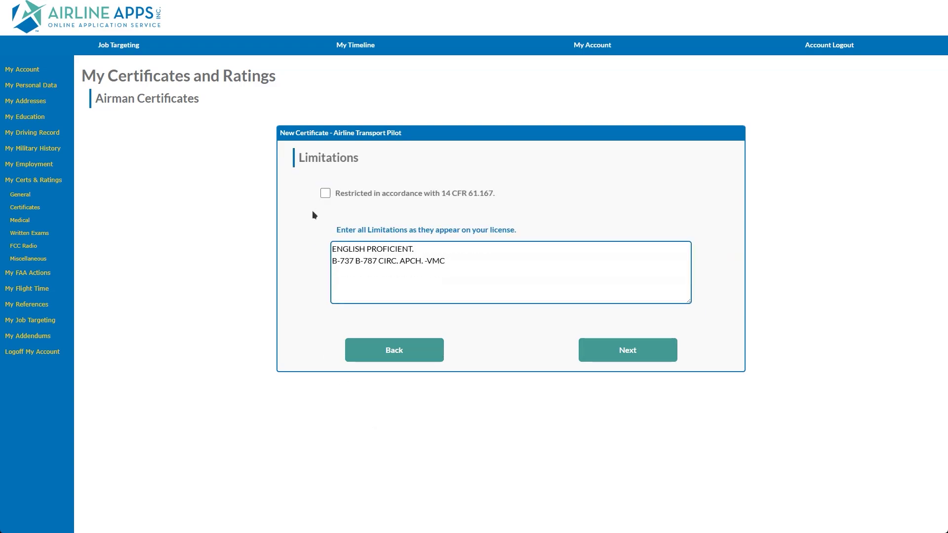
click(623, 350)
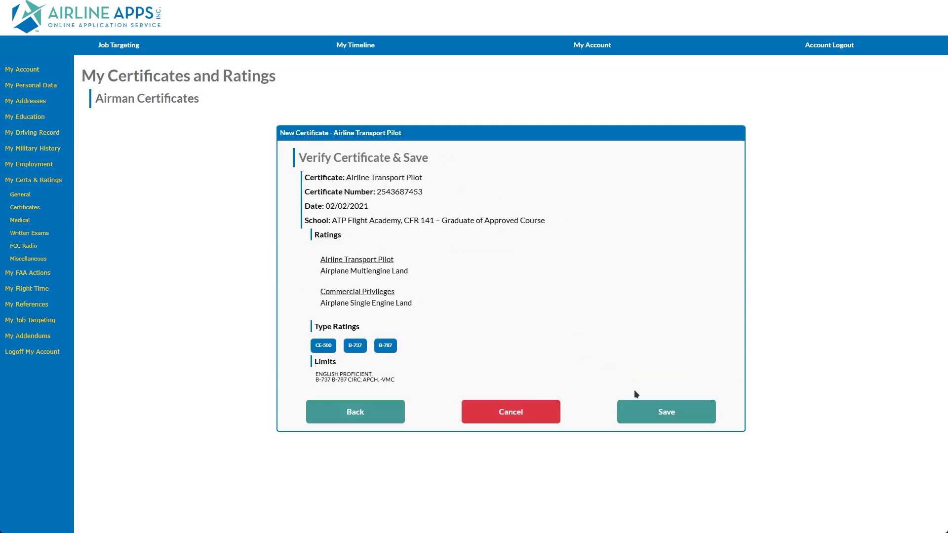
click(644, 418)
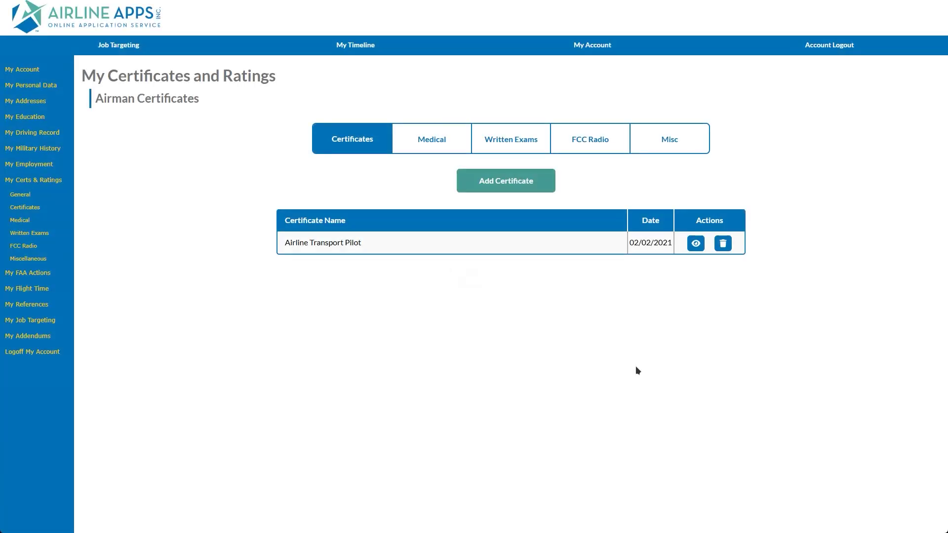
Step: Add a new medical certificate with First Class as the medical class
click(425, 148)
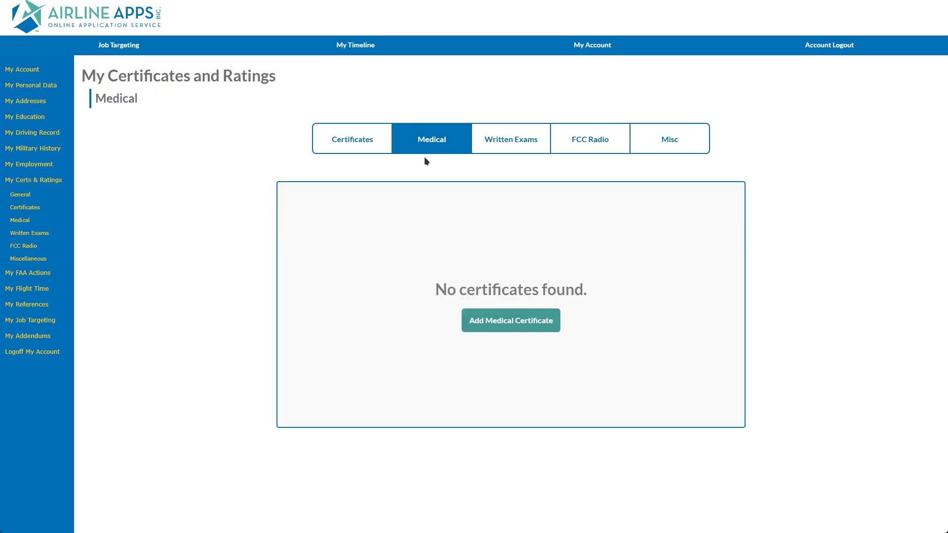
click(495, 320)
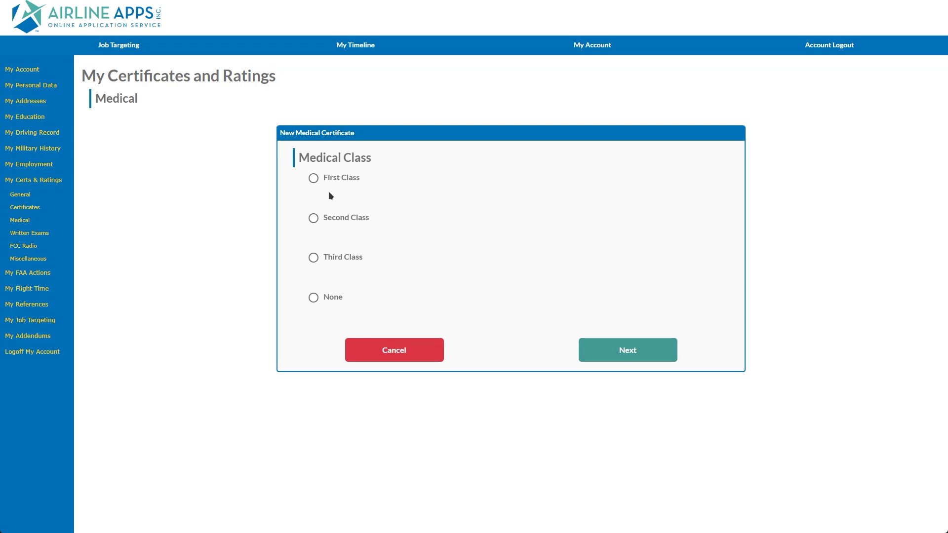
click(314, 178)
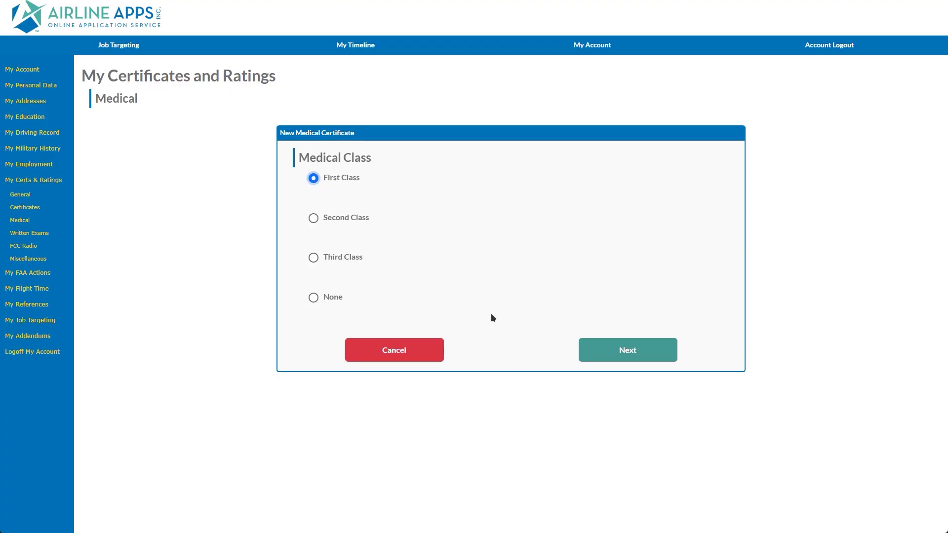
click(591, 358)
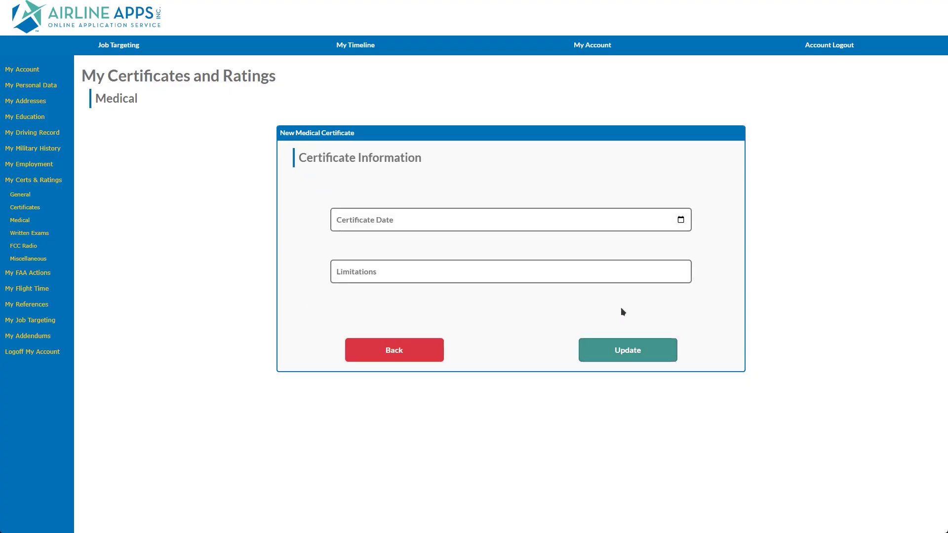
Step: Set the medical certificate date to 07/16/2021 and limitations to 'none'
click(681, 221)
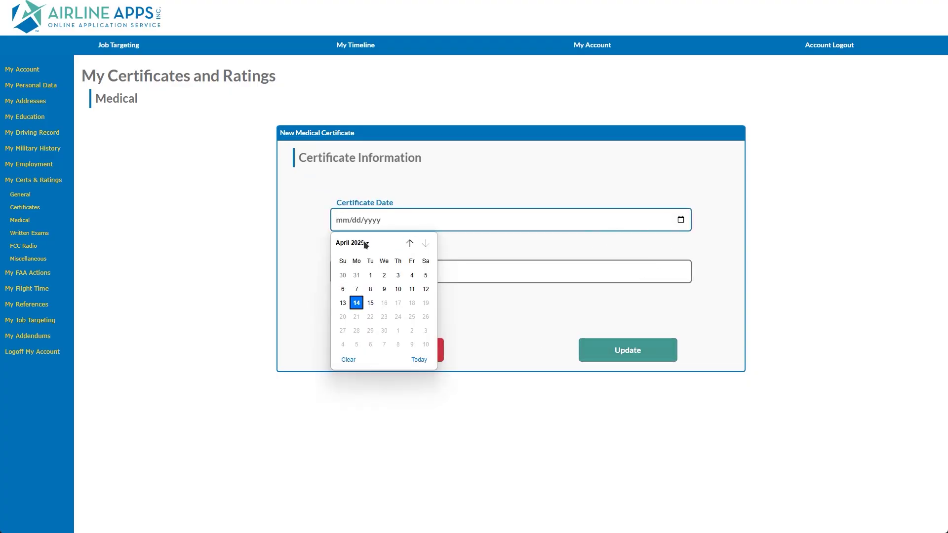
click(365, 243)
click(355, 260)
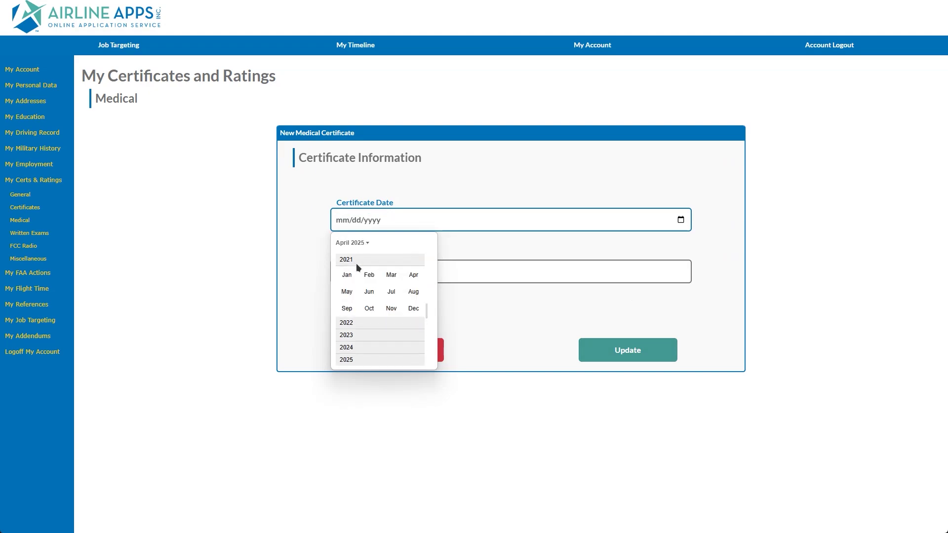
click(391, 291)
click(410, 304)
click(428, 277)
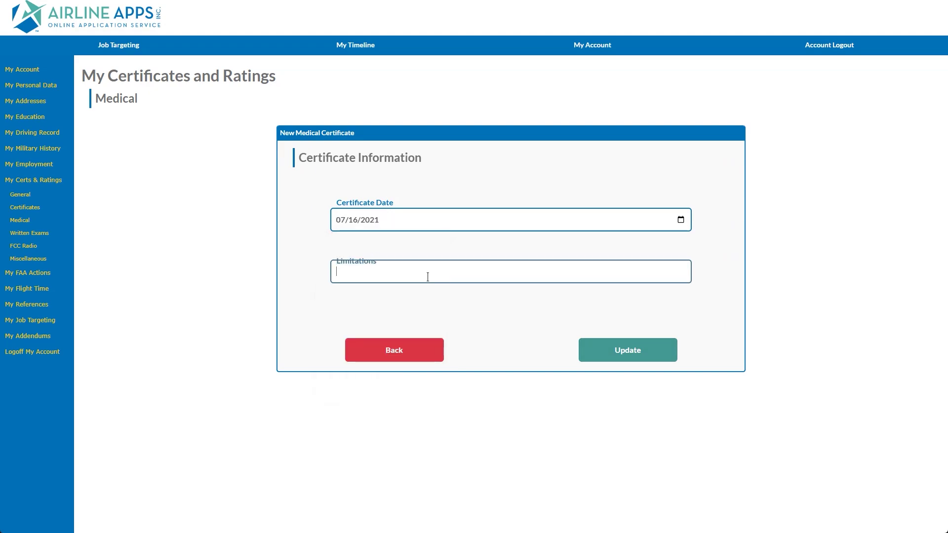
text(none)
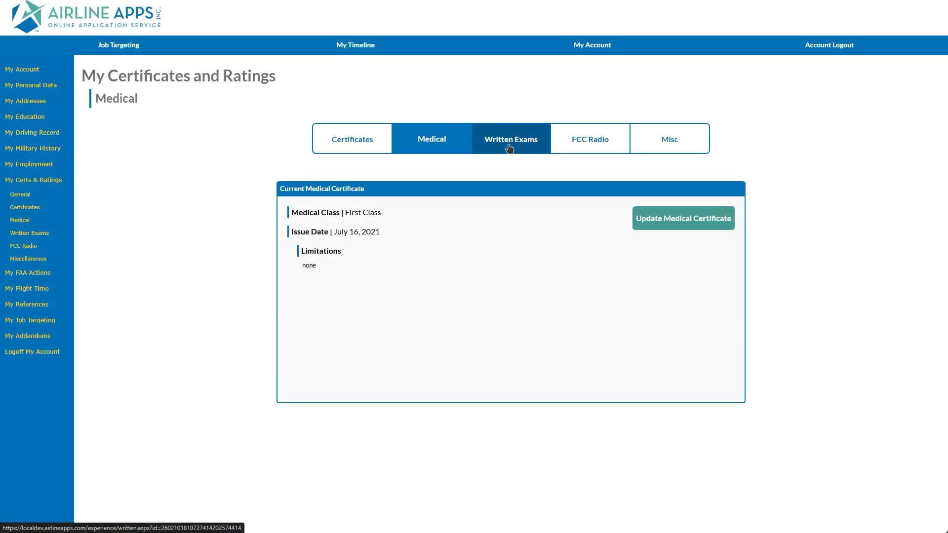
Step: Add a written exam, searching 'cfi' to choose Flight Instructor Airplane (FIA)
click(509, 148)
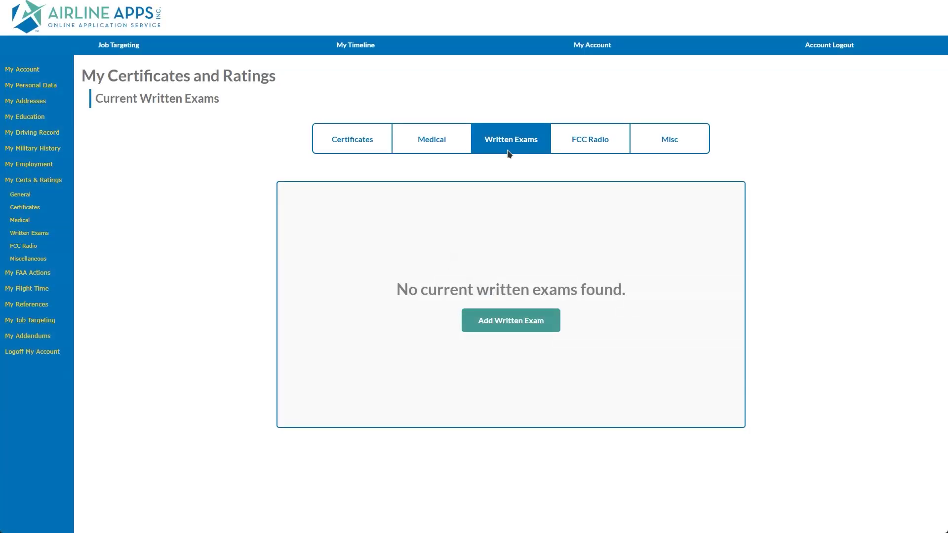
click(513, 321)
click(473, 212)
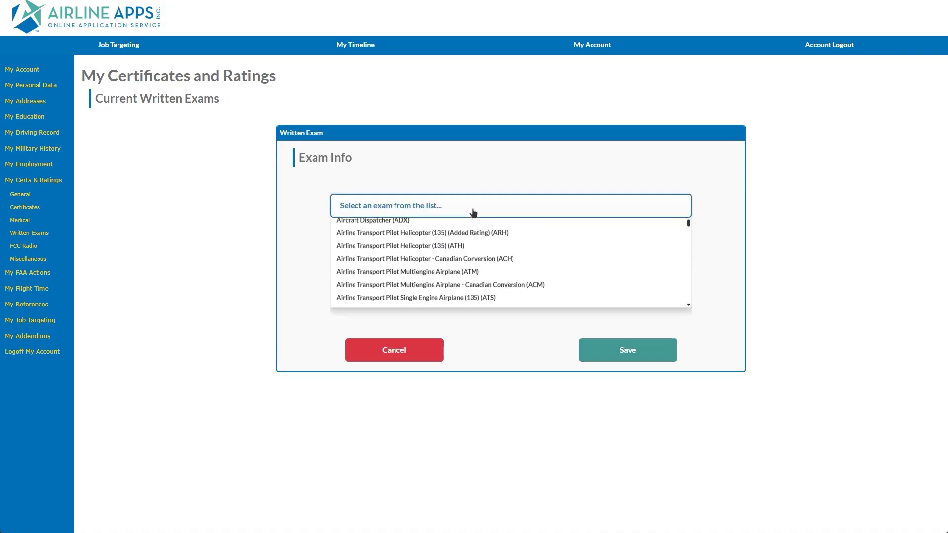
text(cfi)
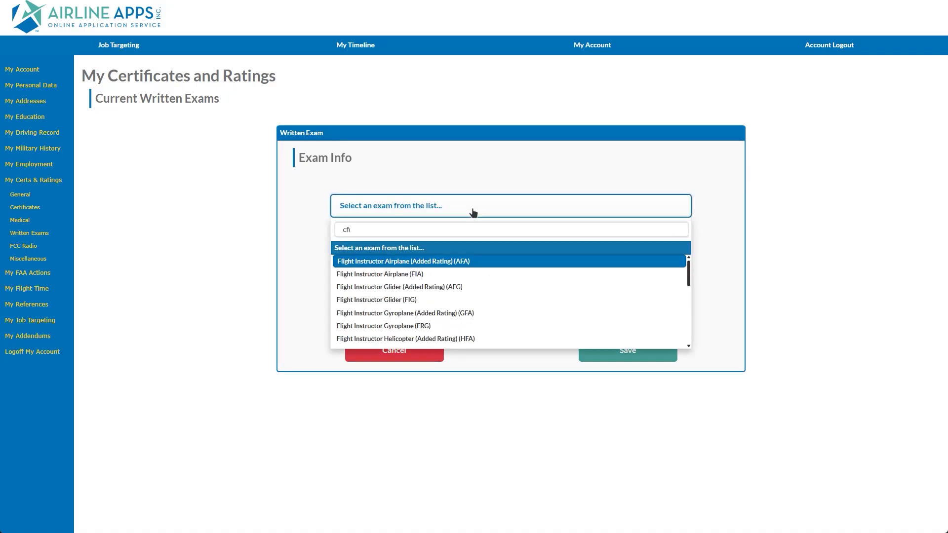
click(408, 274)
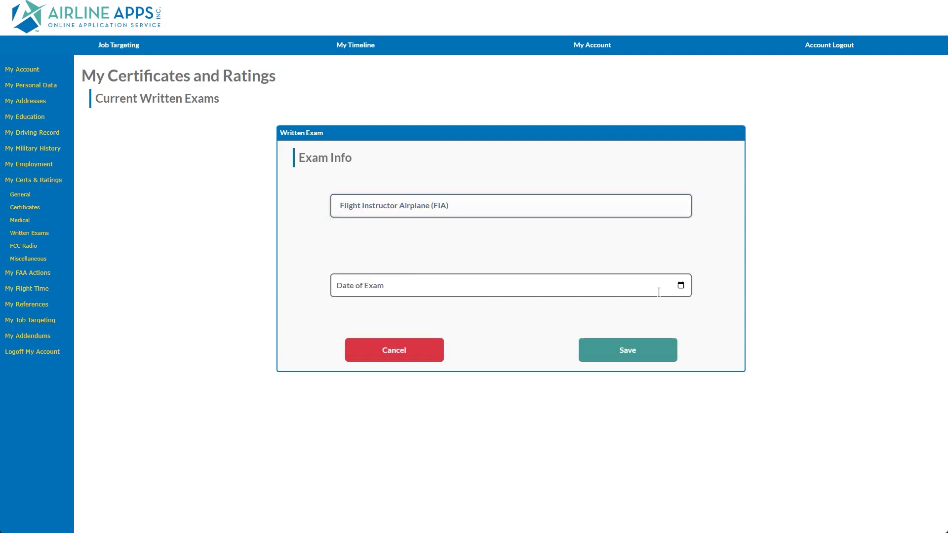
Step: Date the FIA exam 05/19/2023 and save it
click(681, 285)
click(364, 309)
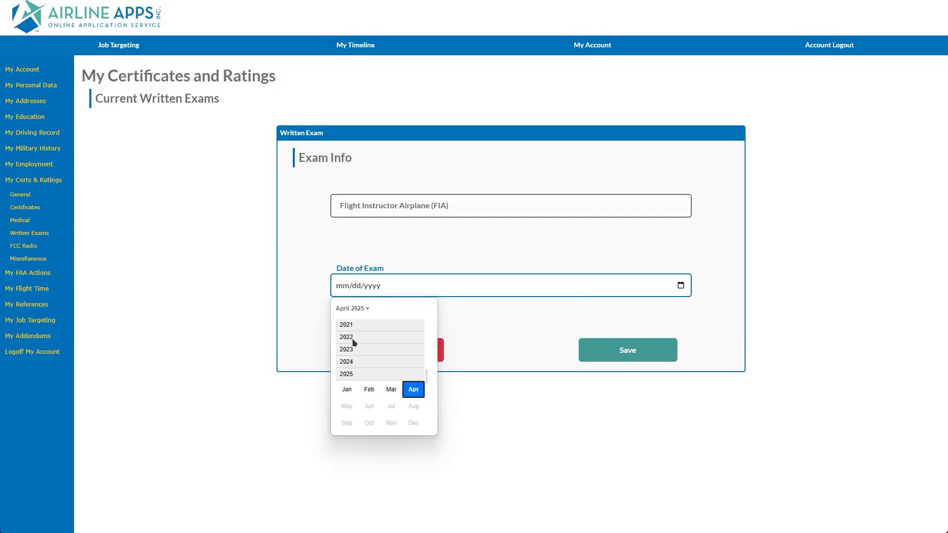
click(354, 355)
click(349, 381)
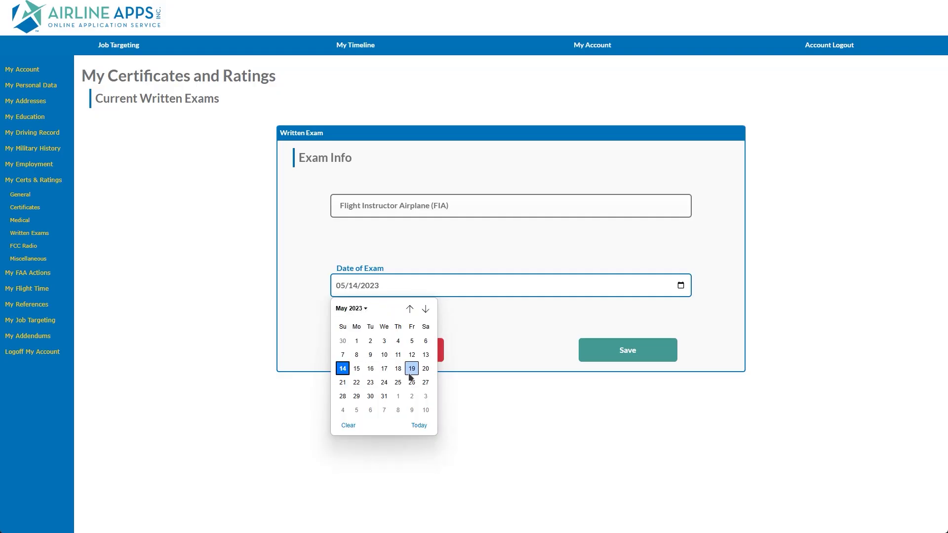
click(412, 369)
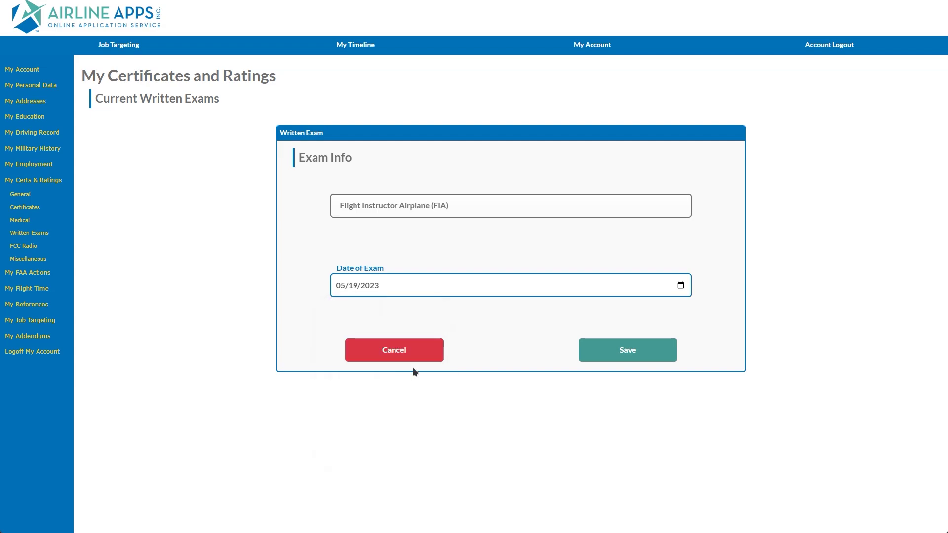
click(608, 356)
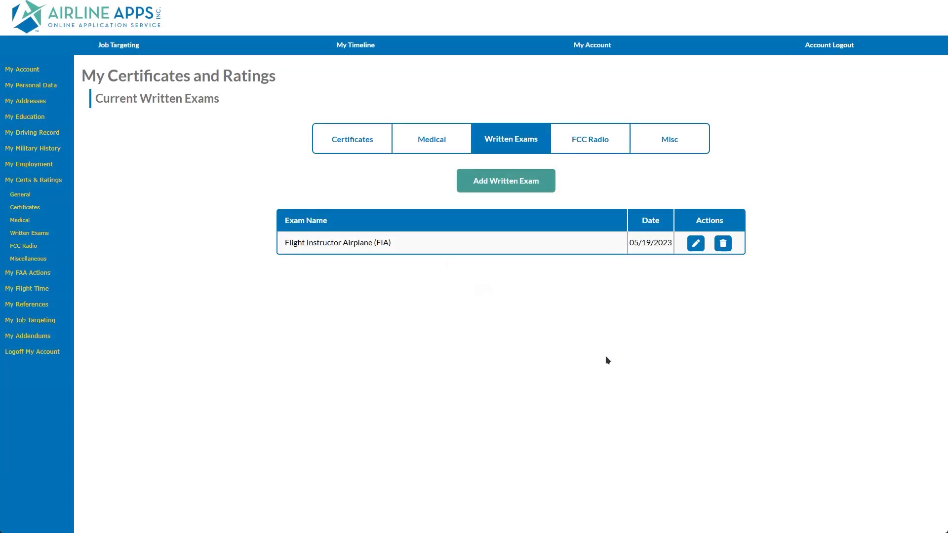
click(593, 148)
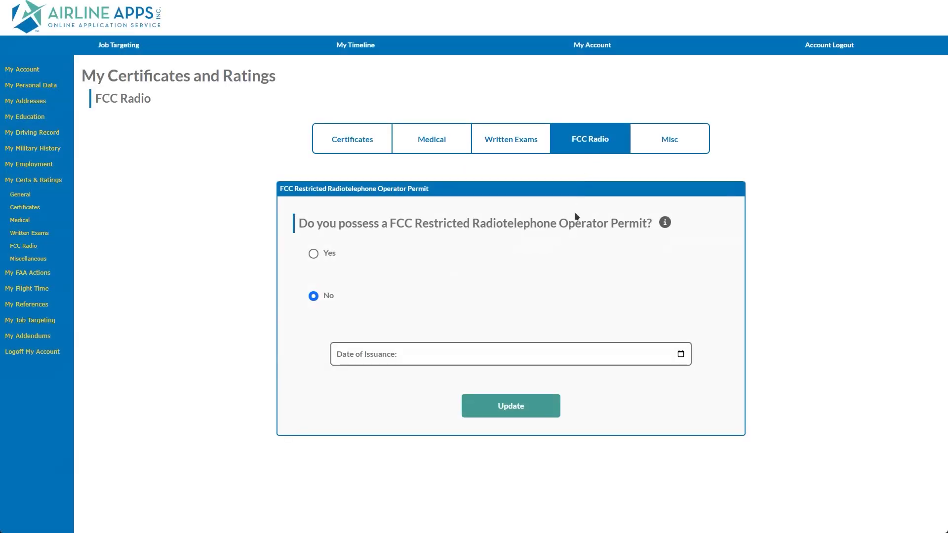
Step: Answer Yes to the FCC radio permit, set issuance date 01/02/2022, and save
click(313, 254)
click(681, 355)
click(364, 377)
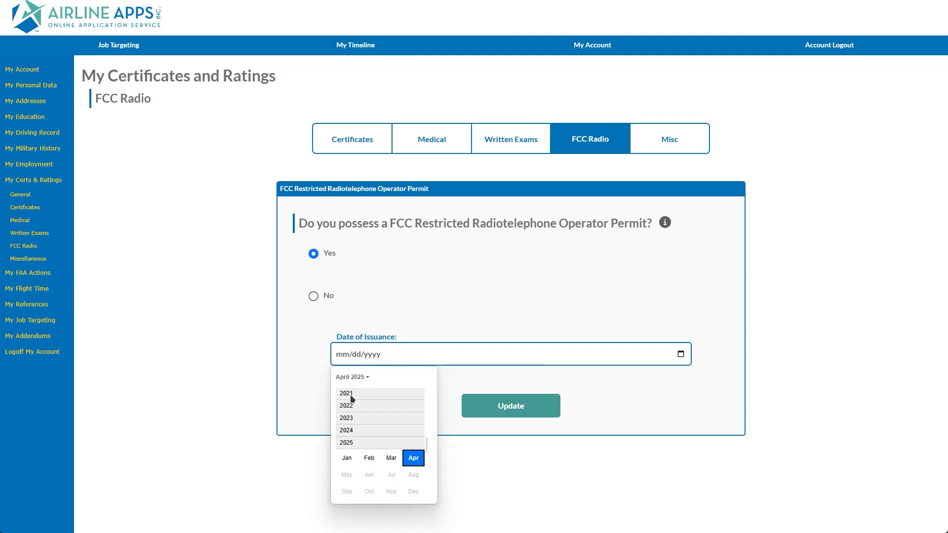
click(351, 408)
click(350, 413)
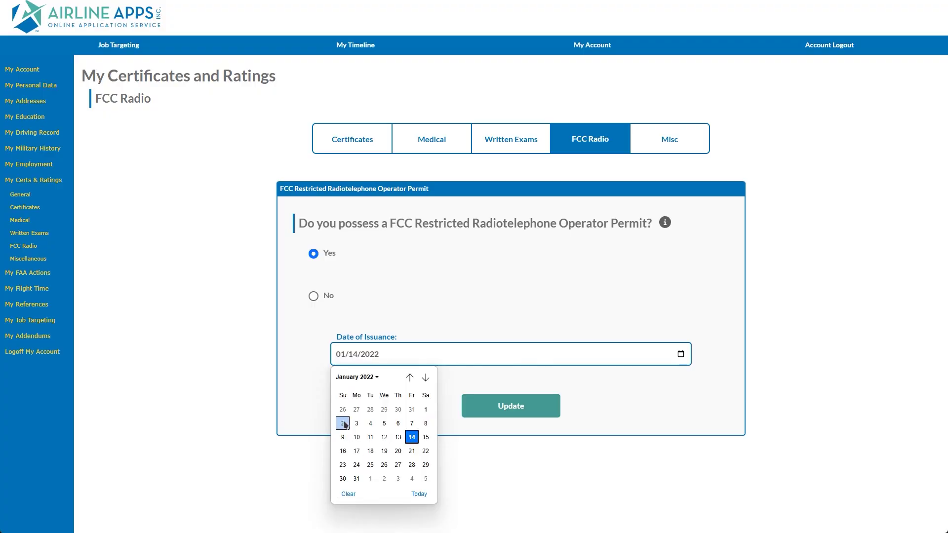
click(345, 424)
click(477, 411)
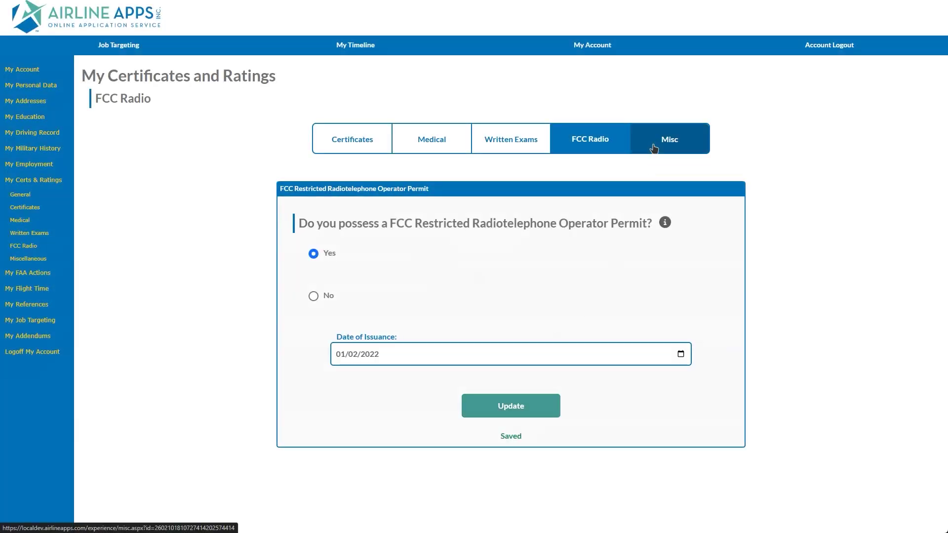
click(654, 147)
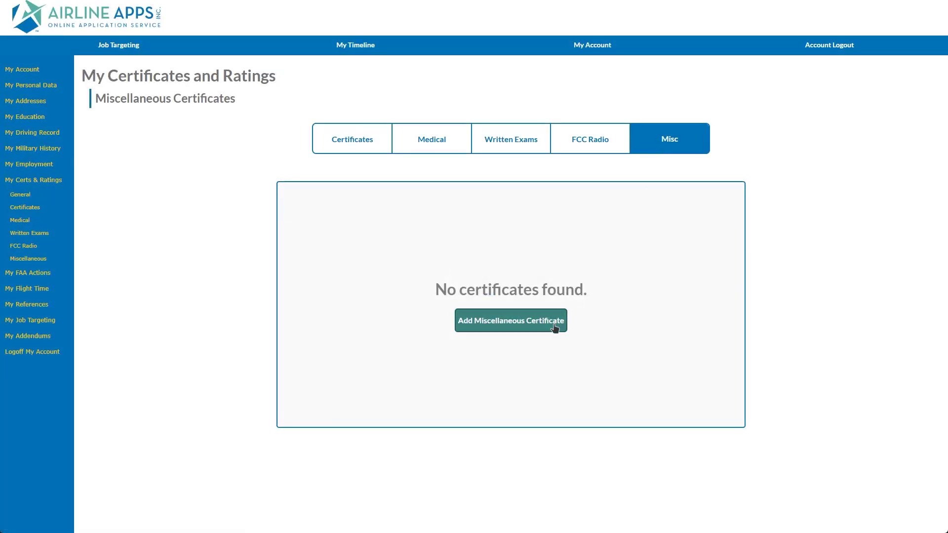
Step: Start a new miscellaneous certificate, cancel it unsaved, and return to the airman certificates list
click(553, 327)
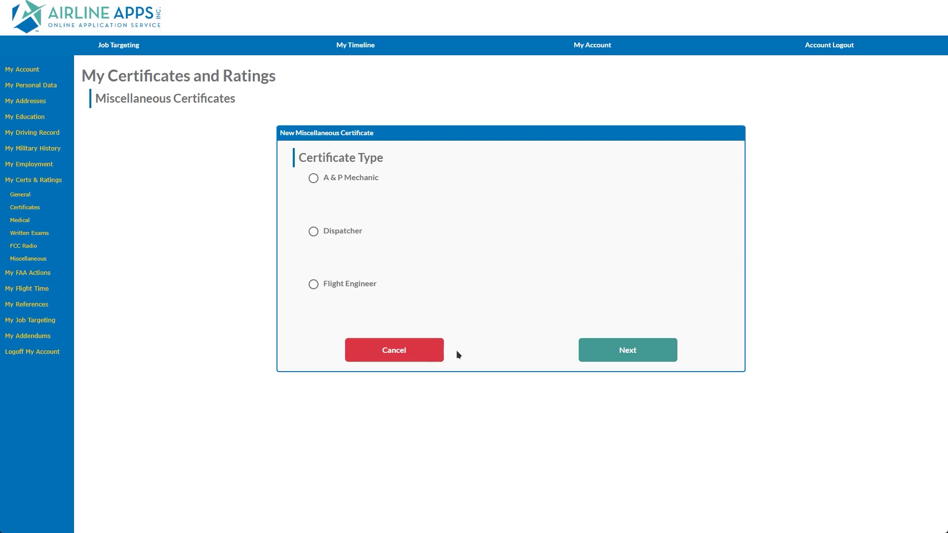
click(415, 355)
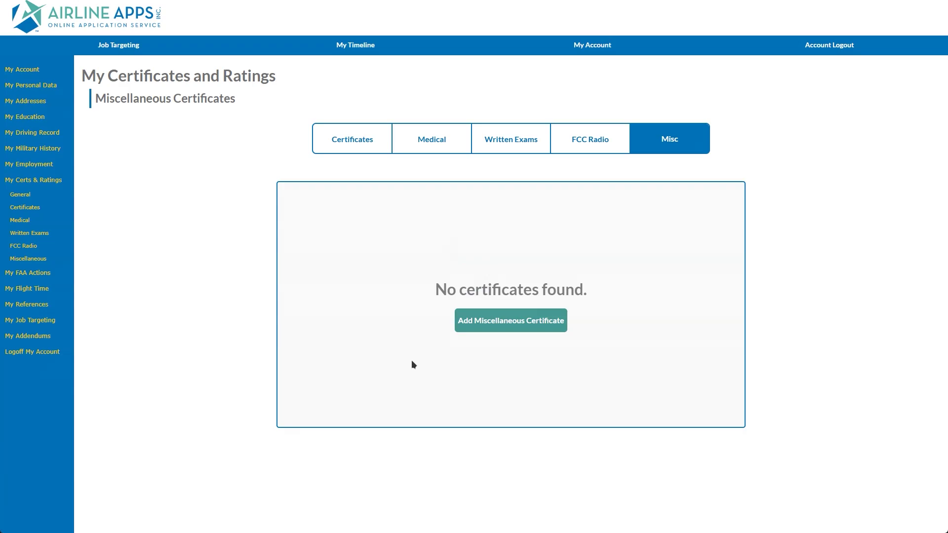
click(345, 147)
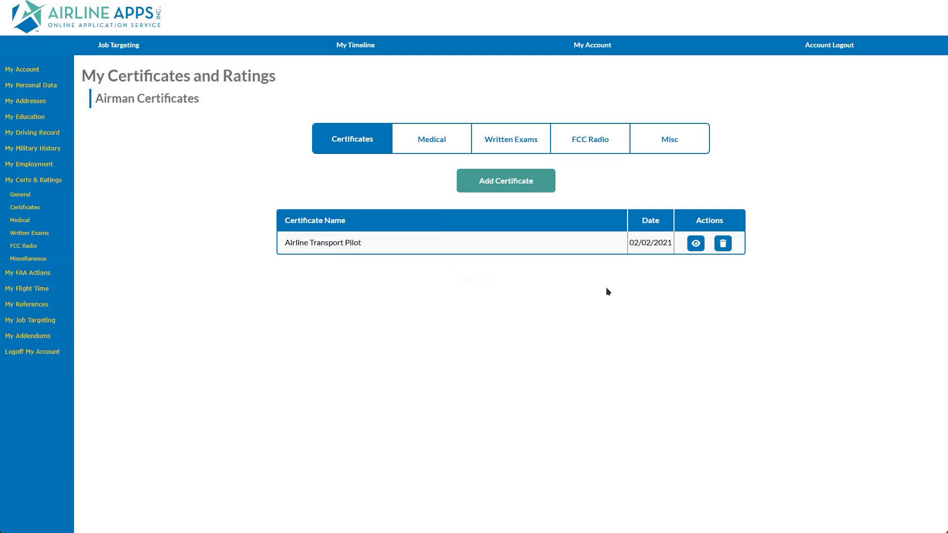
Step: View the Airline Transport Pilot certificate with its B-737, B-787 and CE-500 type ratings and limitations
click(694, 244)
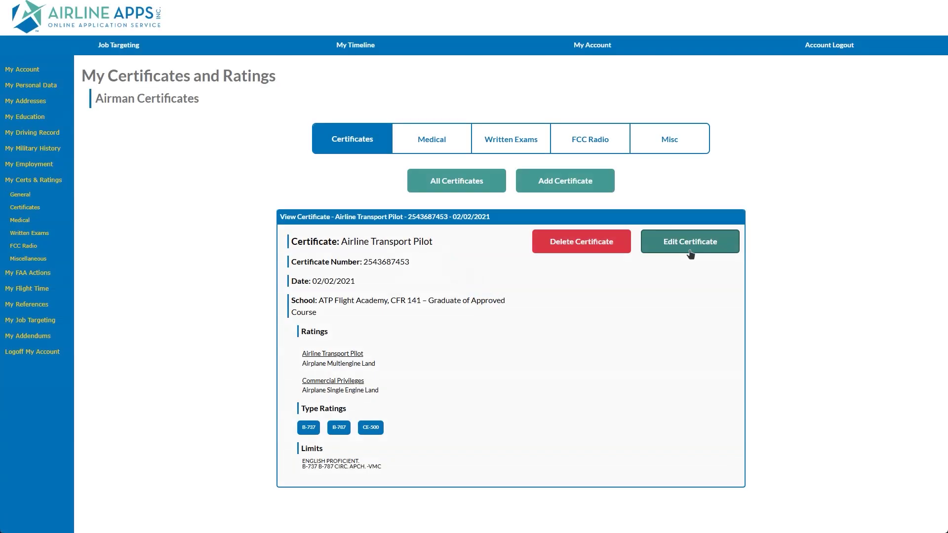